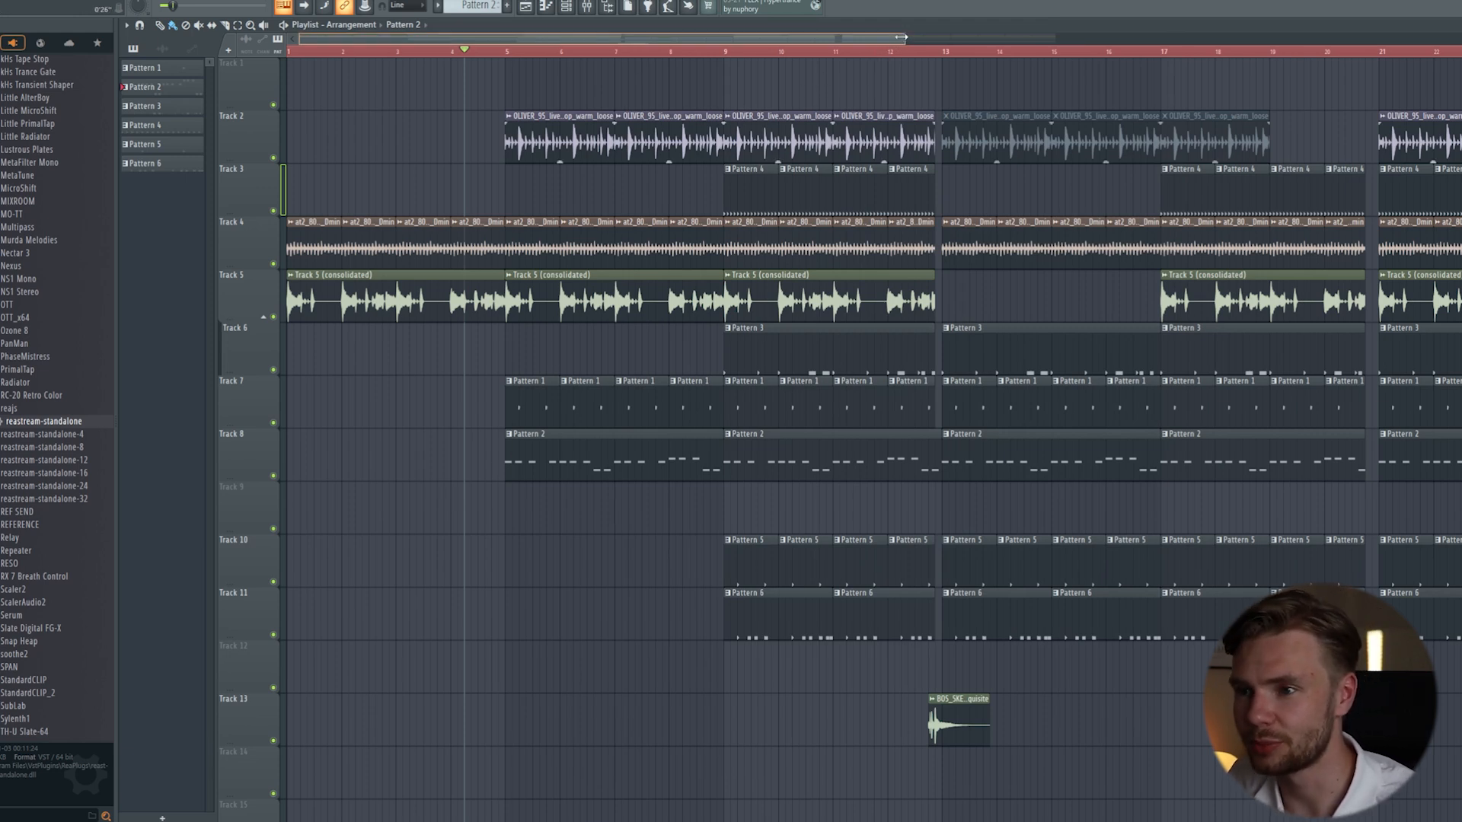
Step: Look over the full playlist arrangement from beginning to end and play it back
drag(901, 38, 727, 38)
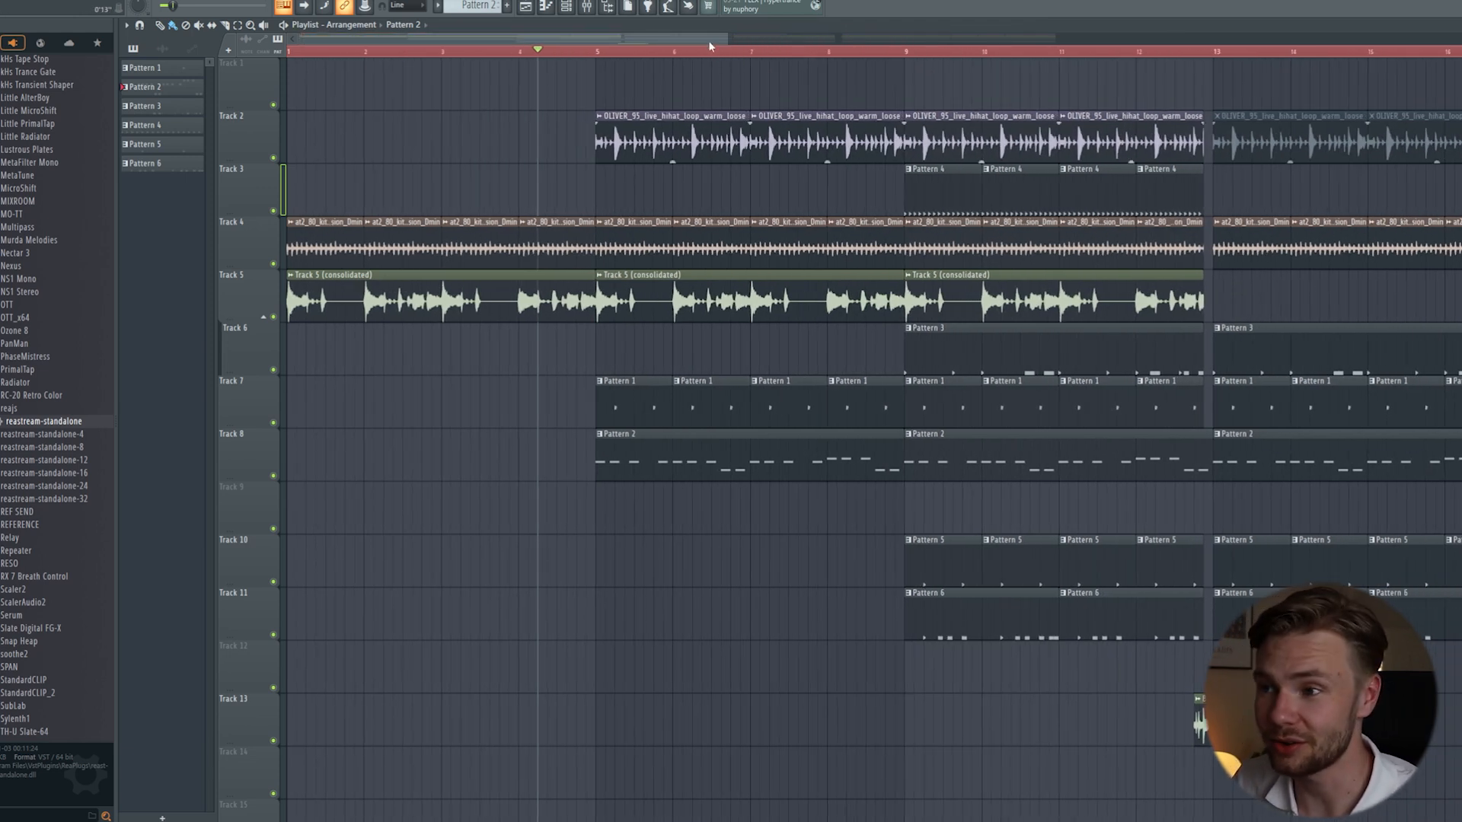
drag(728, 38, 1427, 39)
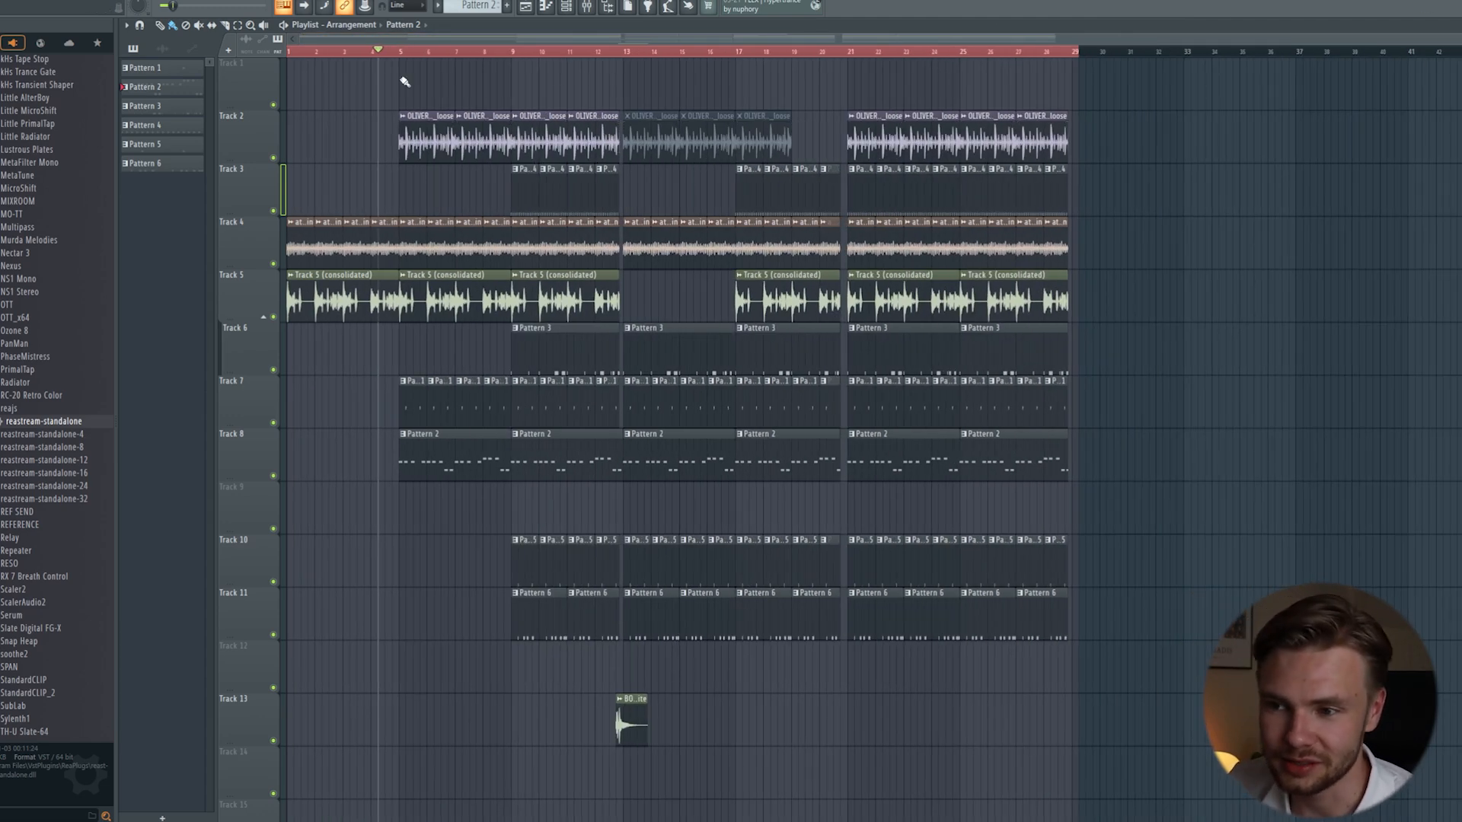
key(space)
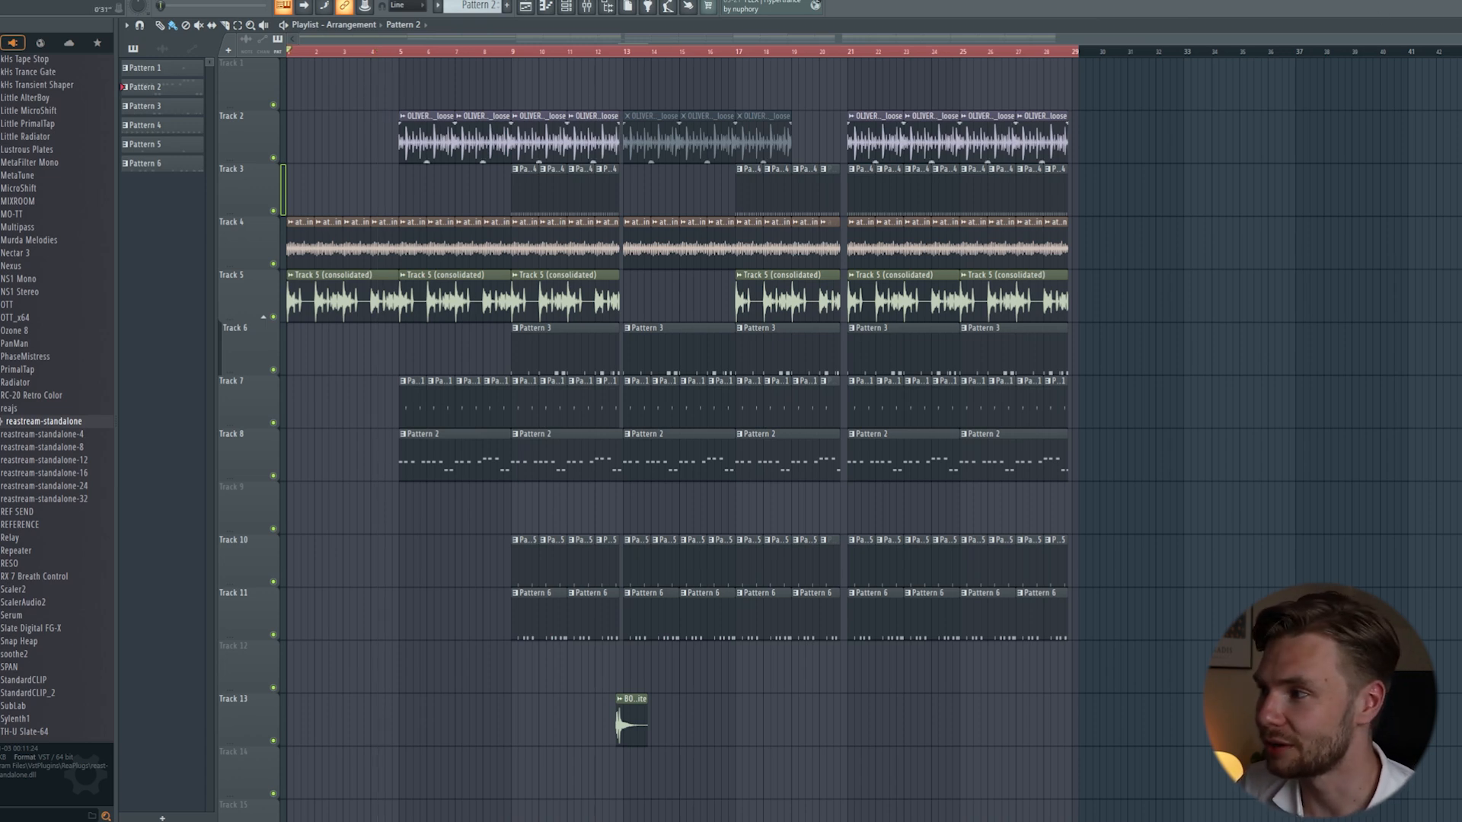
scroll(485, 116, up, 3)
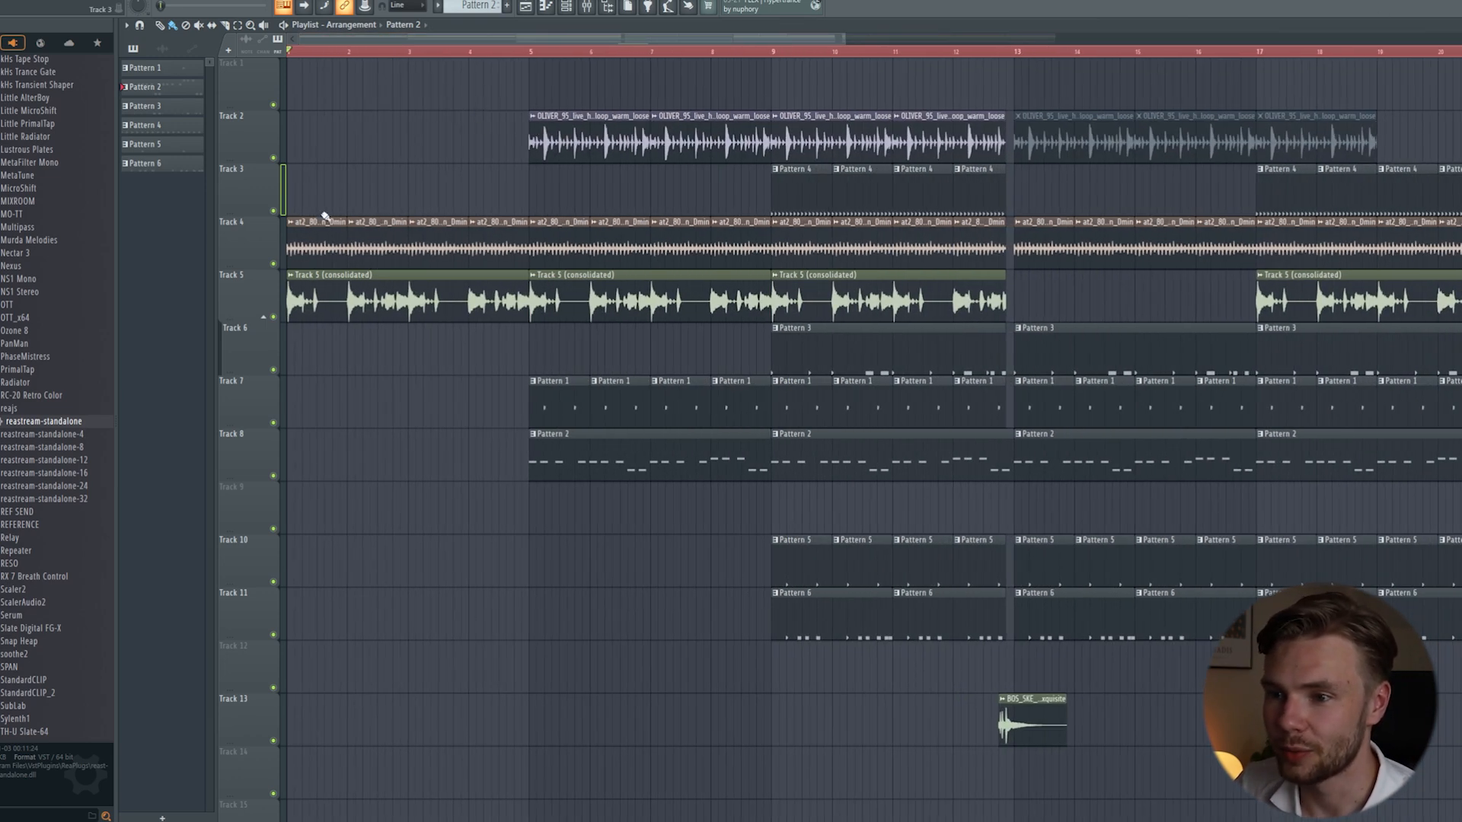
Step: Inspect the sample settings of the consolidated Track 5 clip and the at2_80 percussion loop on Track 4
double_click(338, 281)
drag(501, 185, 1034, 166)
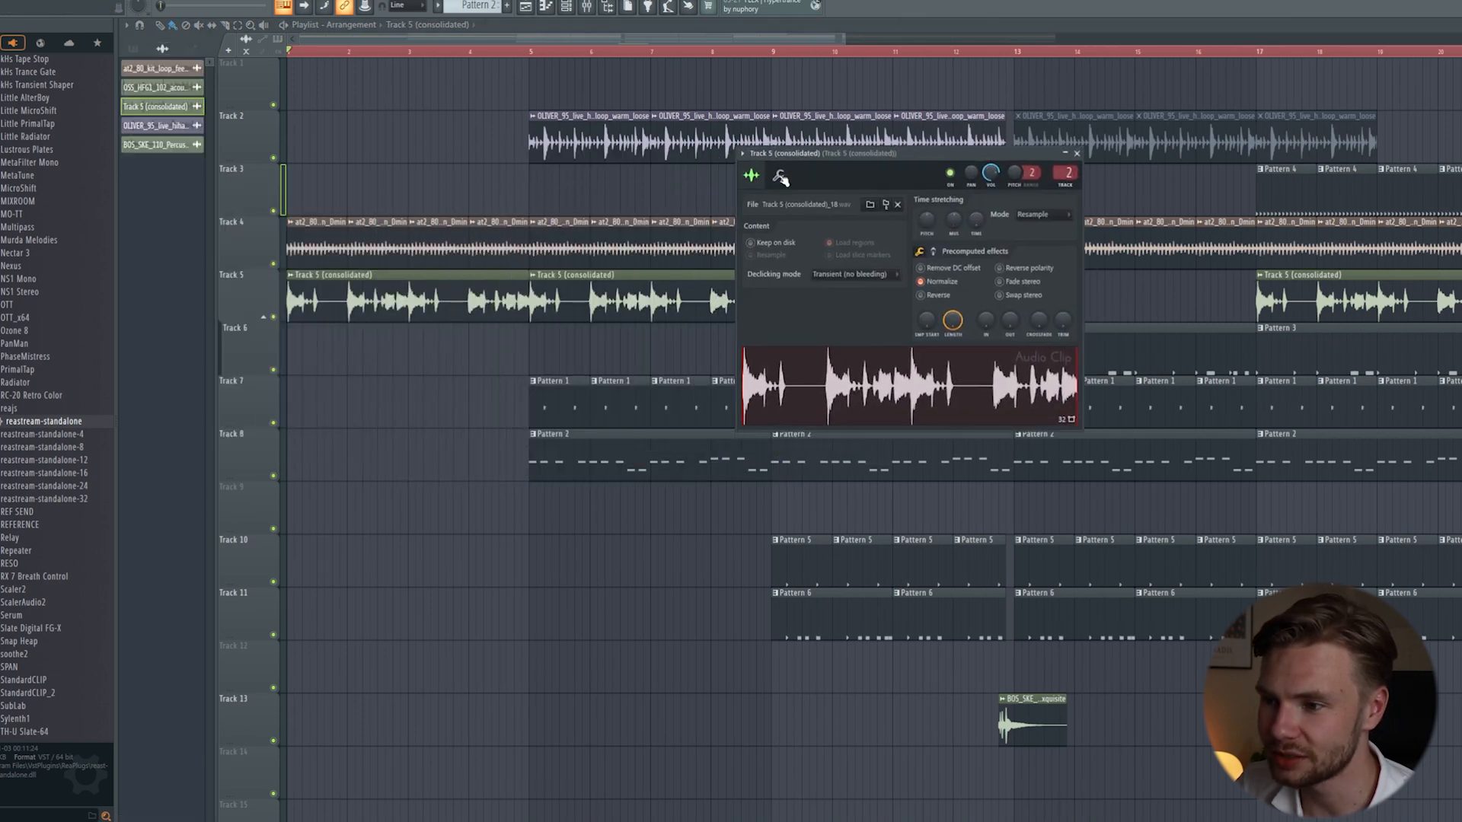
click(1074, 155)
double_click(321, 234)
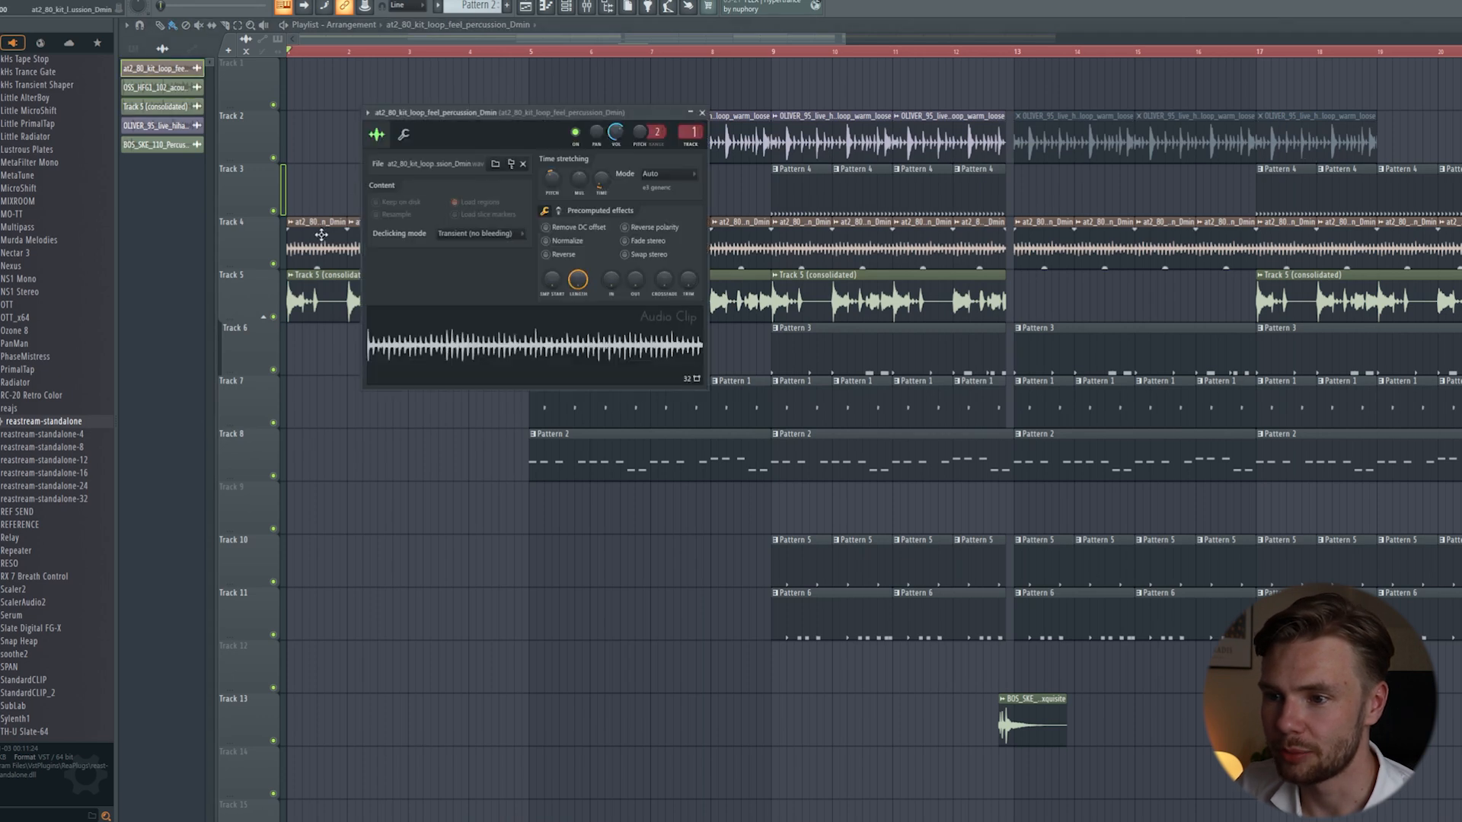
drag(531, 124, 766, 93)
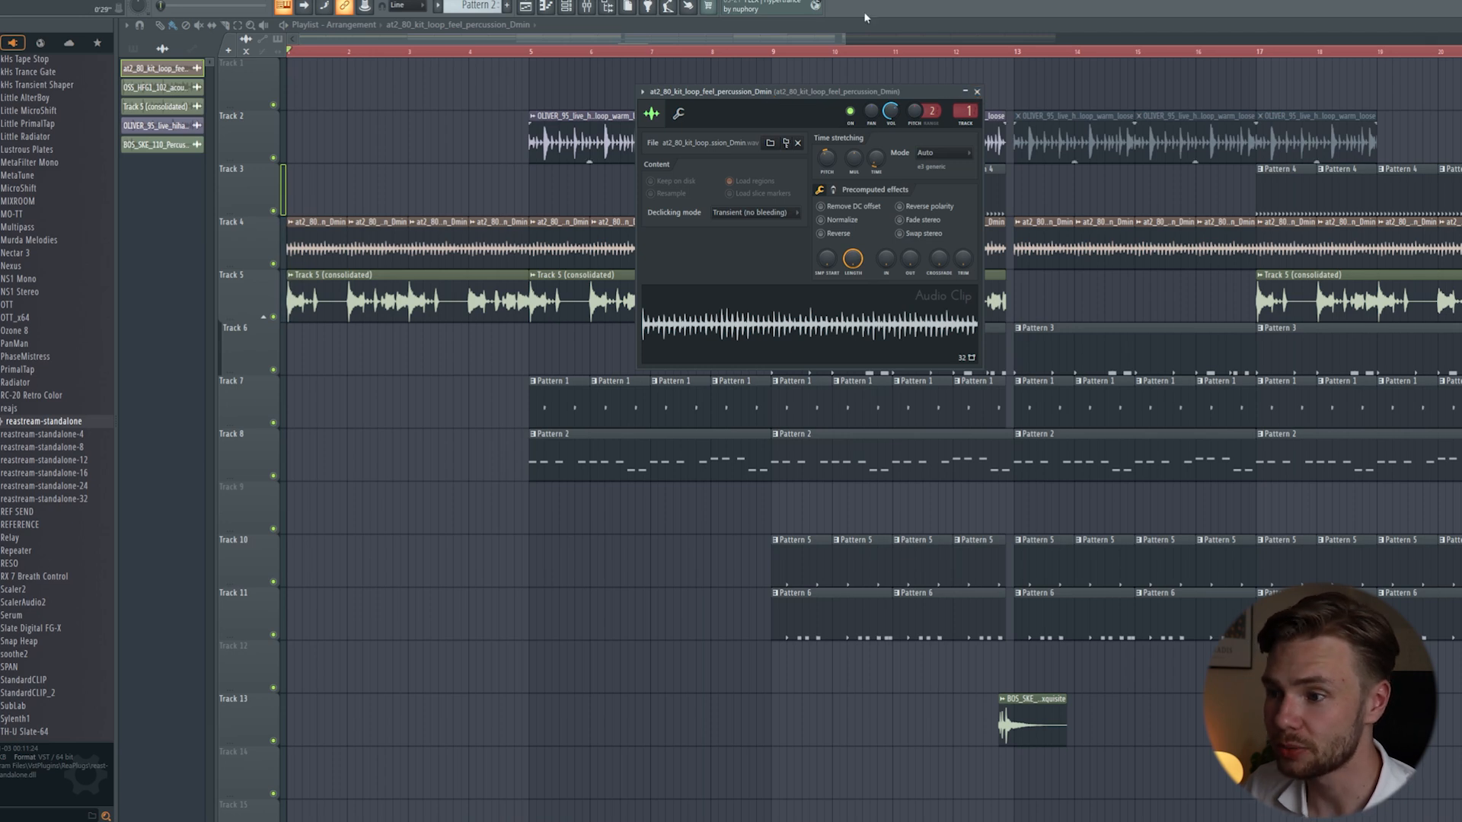
click(977, 92)
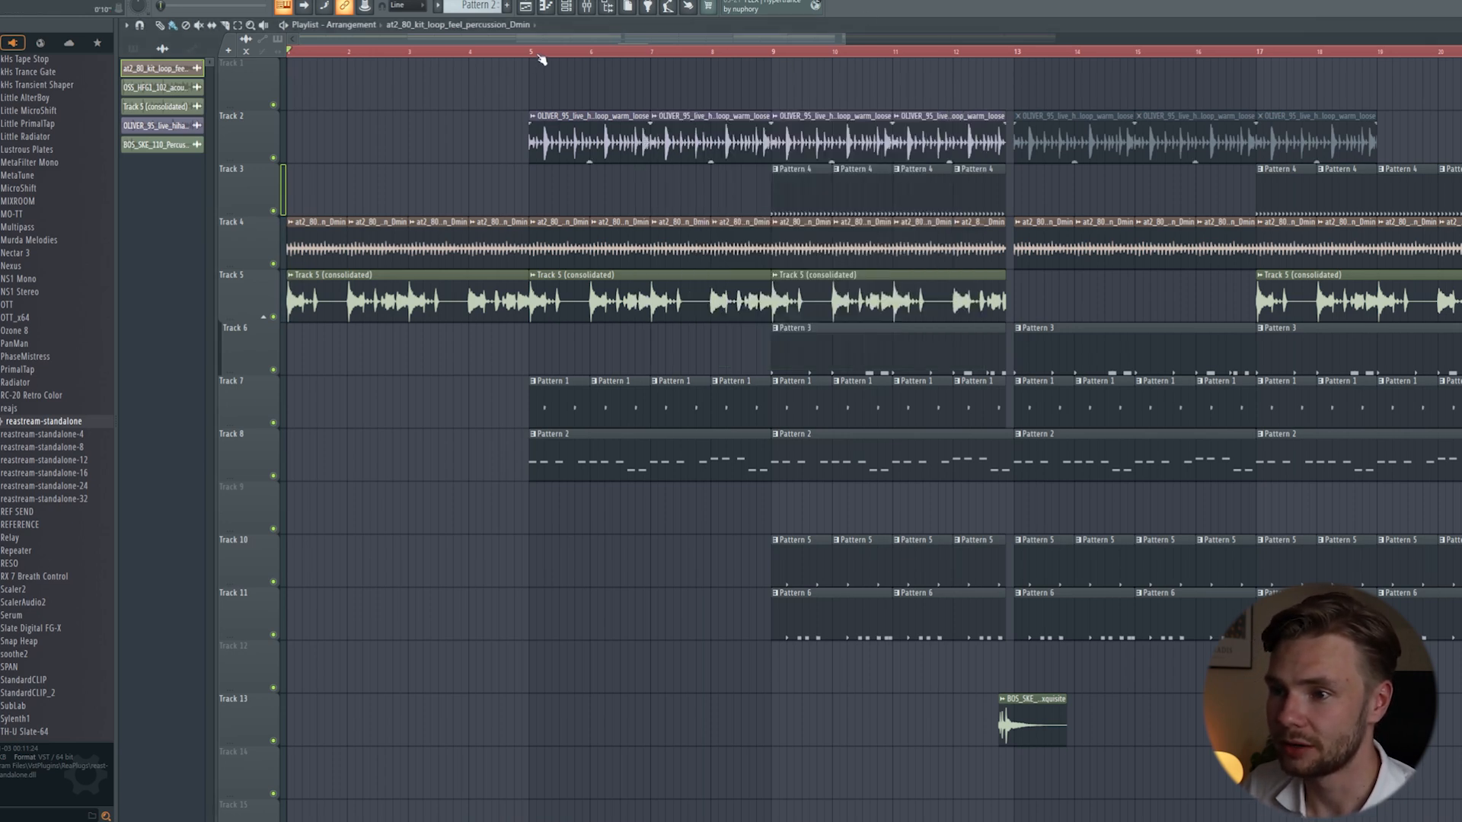
Step: Play the opening section and inspect the OLIVER_95 hi-hat loop on Track 2 and the Pattern 4 hat notes
drag(842, 38, 1108, 39)
key(space)
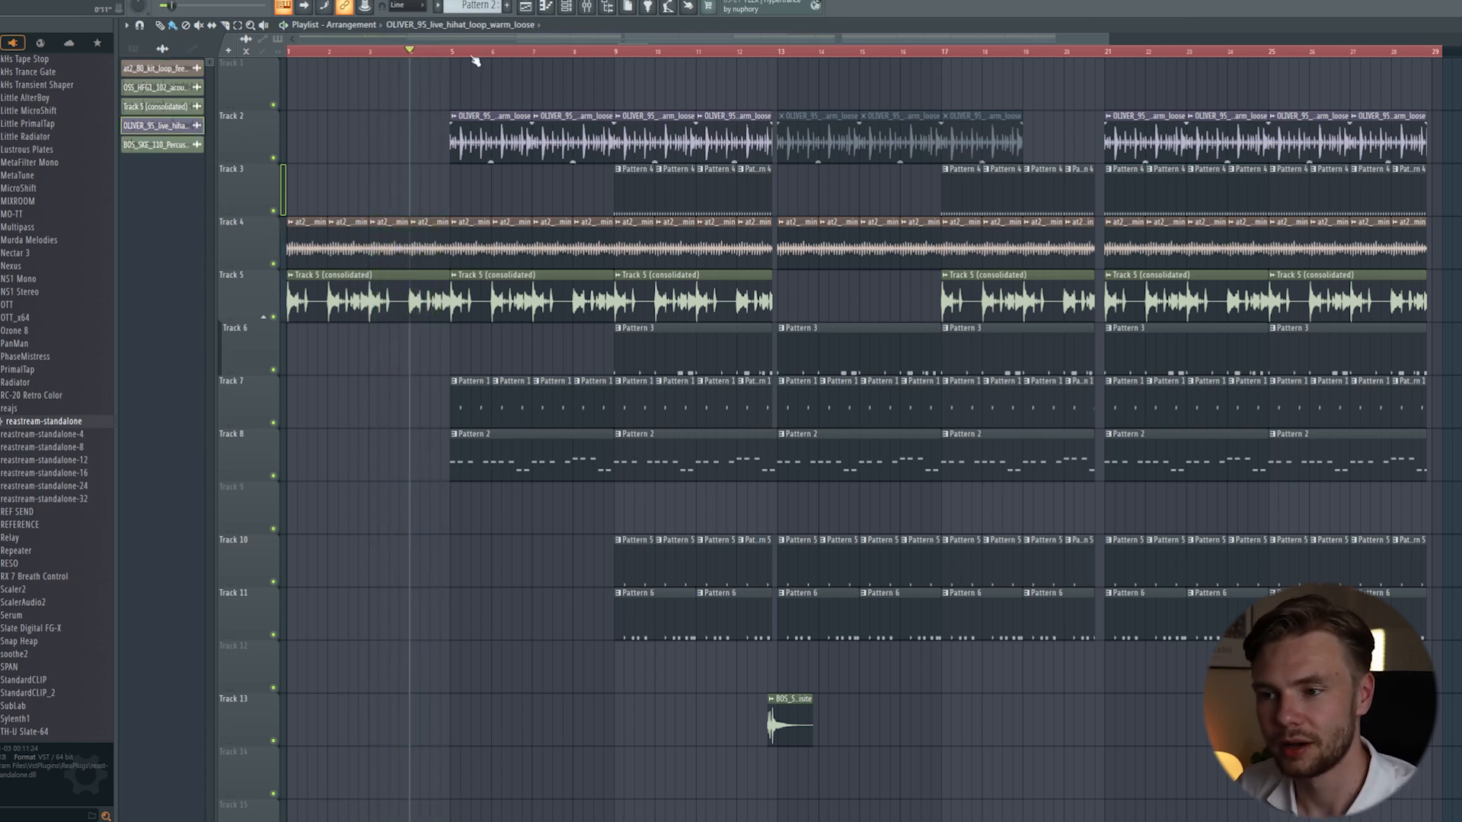
double_click(485, 138)
drag(793, 333, 808, 217)
click(971, 214)
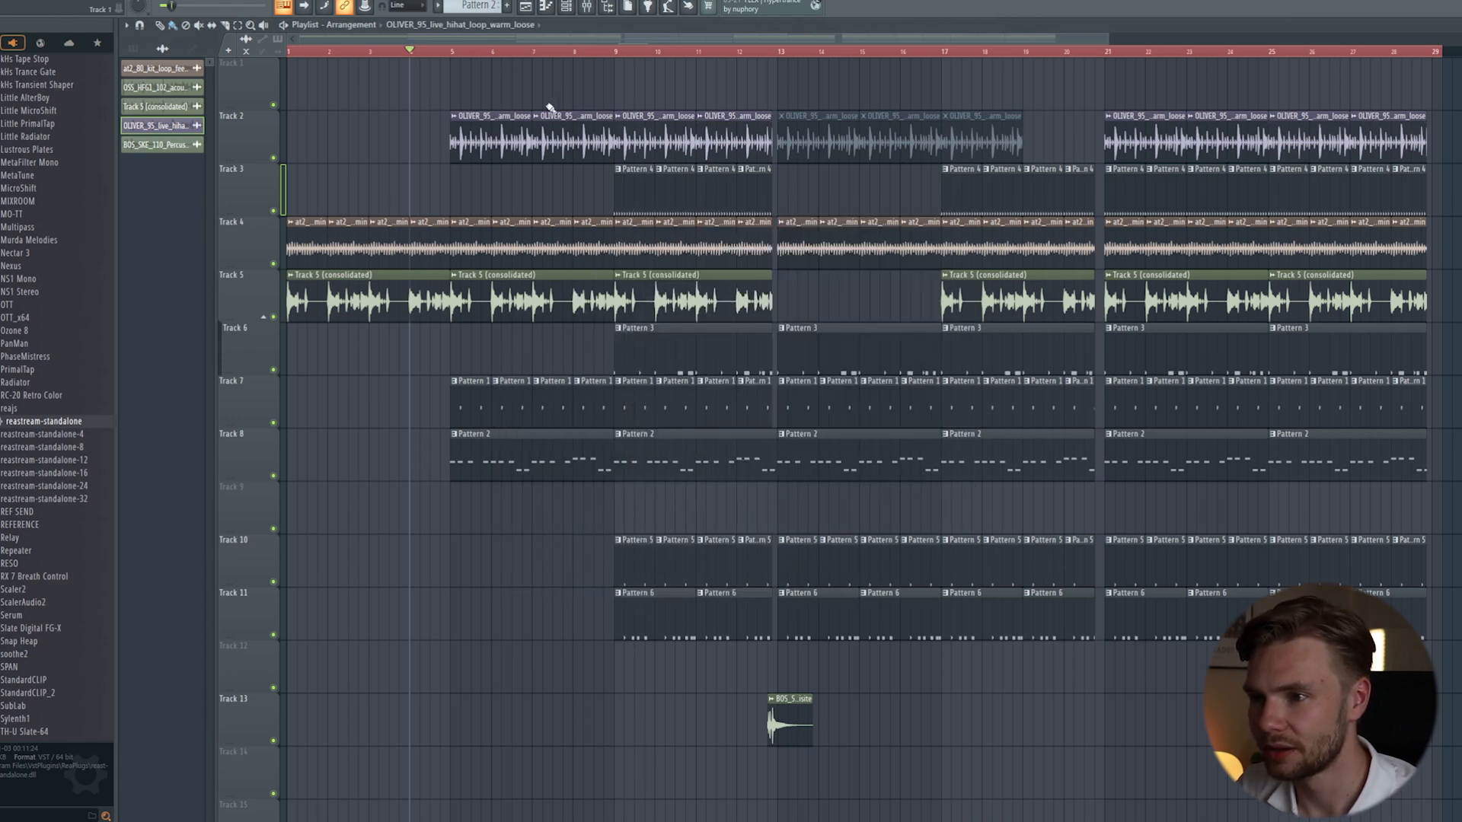
double_click(636, 187)
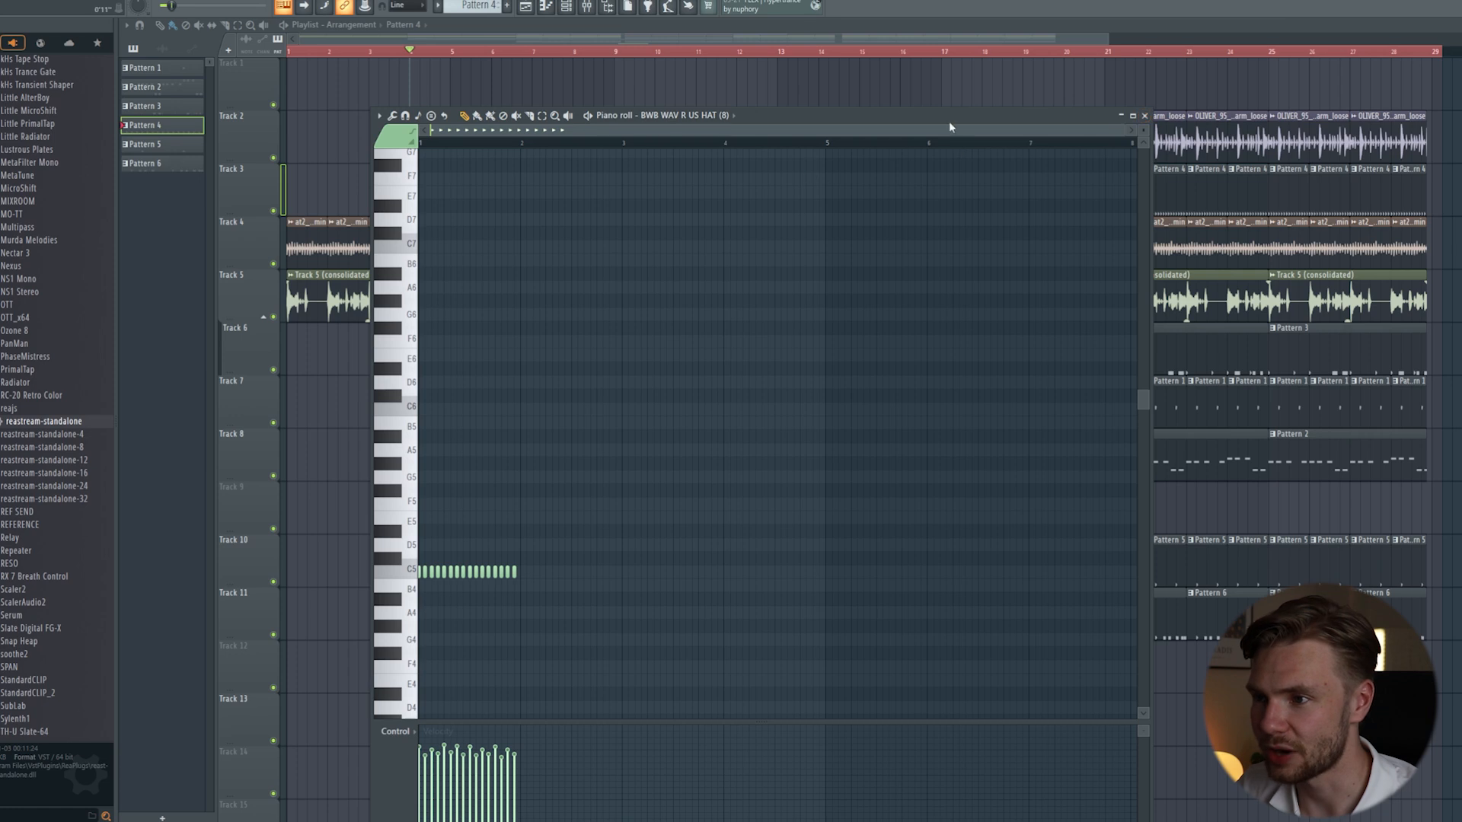
click(1144, 115)
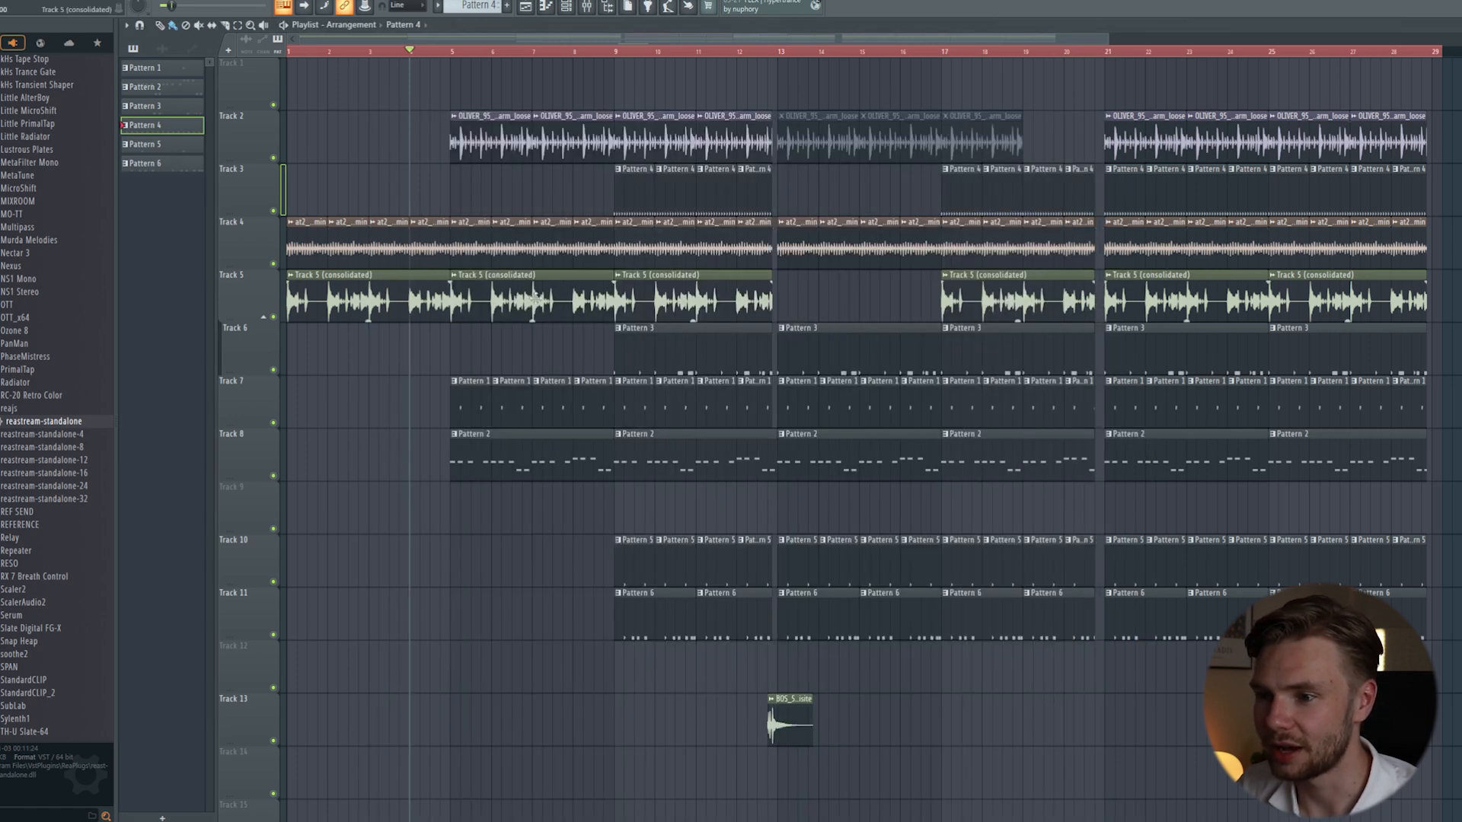
Step: Examine Pattern 1 in the channel rack and audition its two BWB WAV X RIM samples and the BWB WAV X CLAP sample
double_click(477, 393)
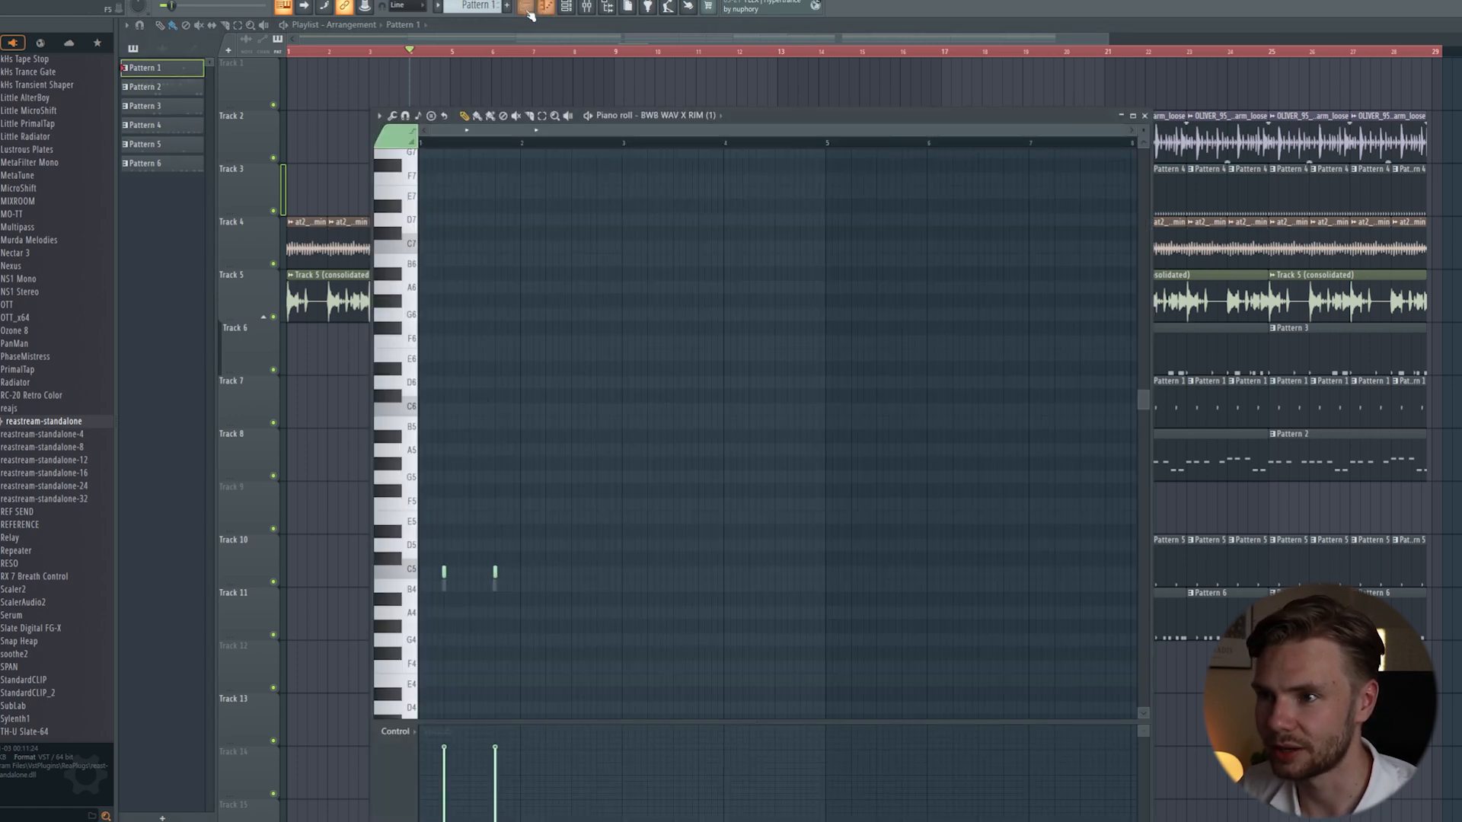
click(567, 6)
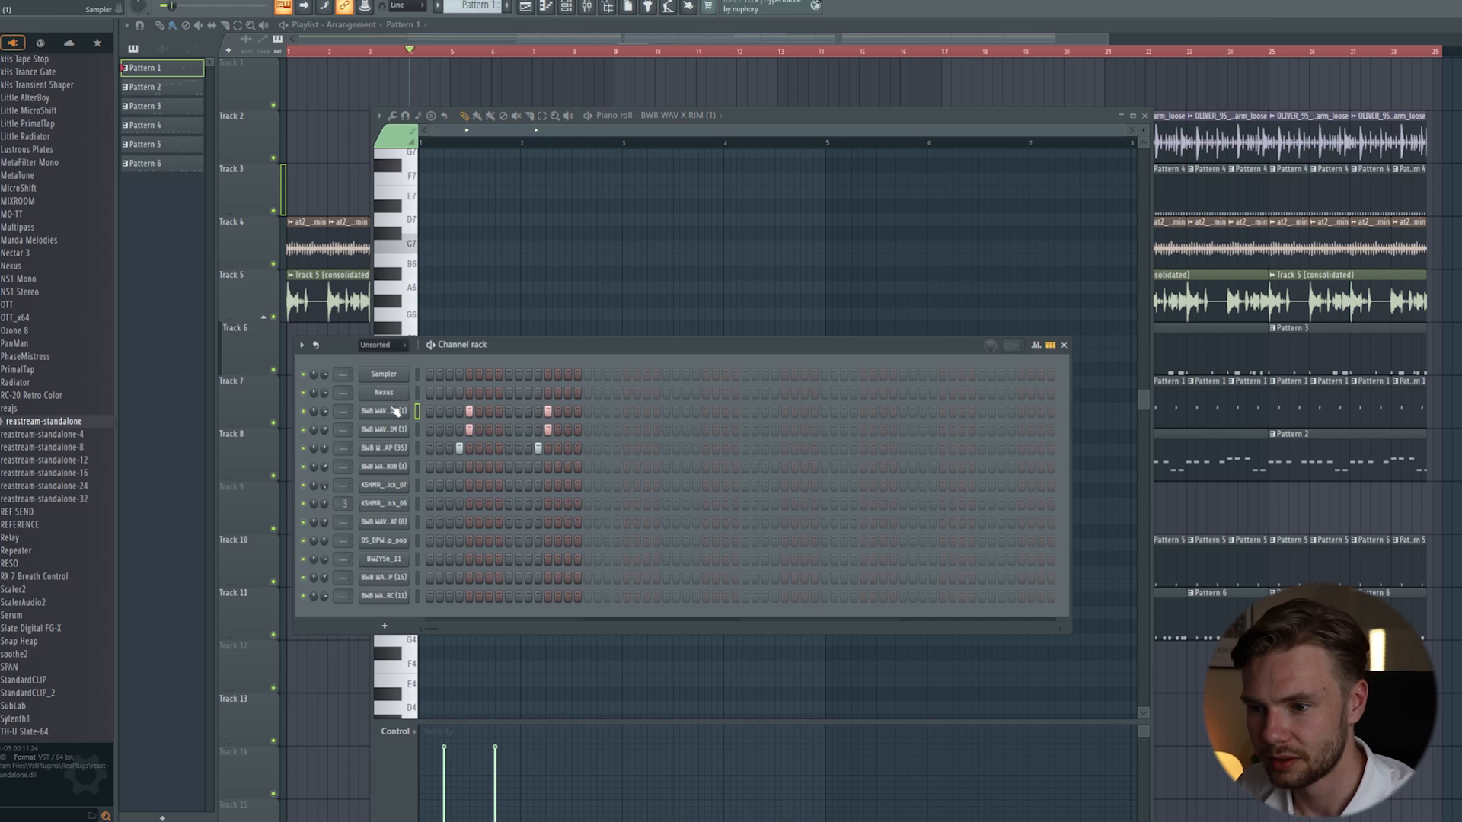
click(395, 411)
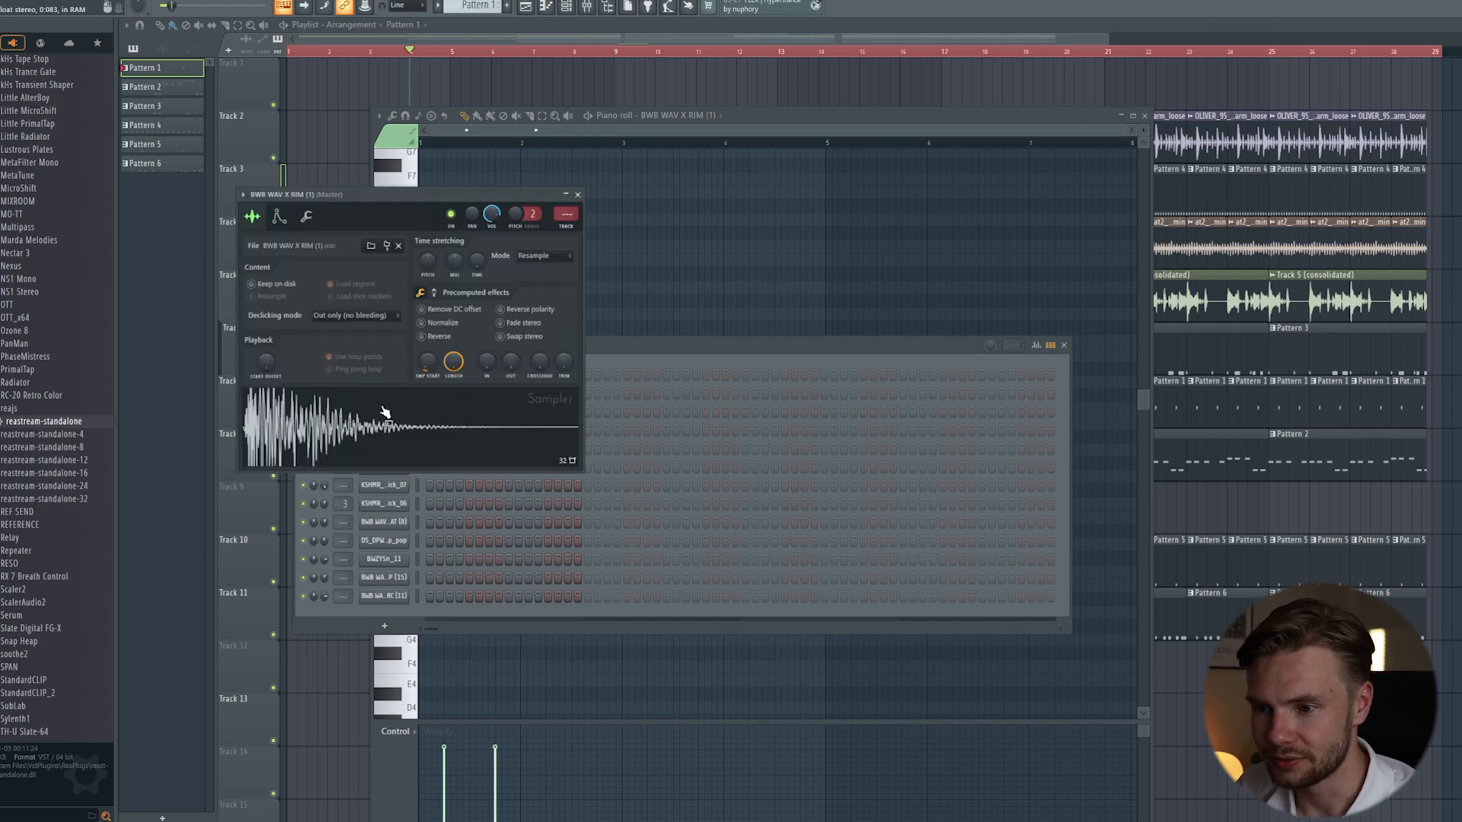
click(615, 358)
click(407, 429)
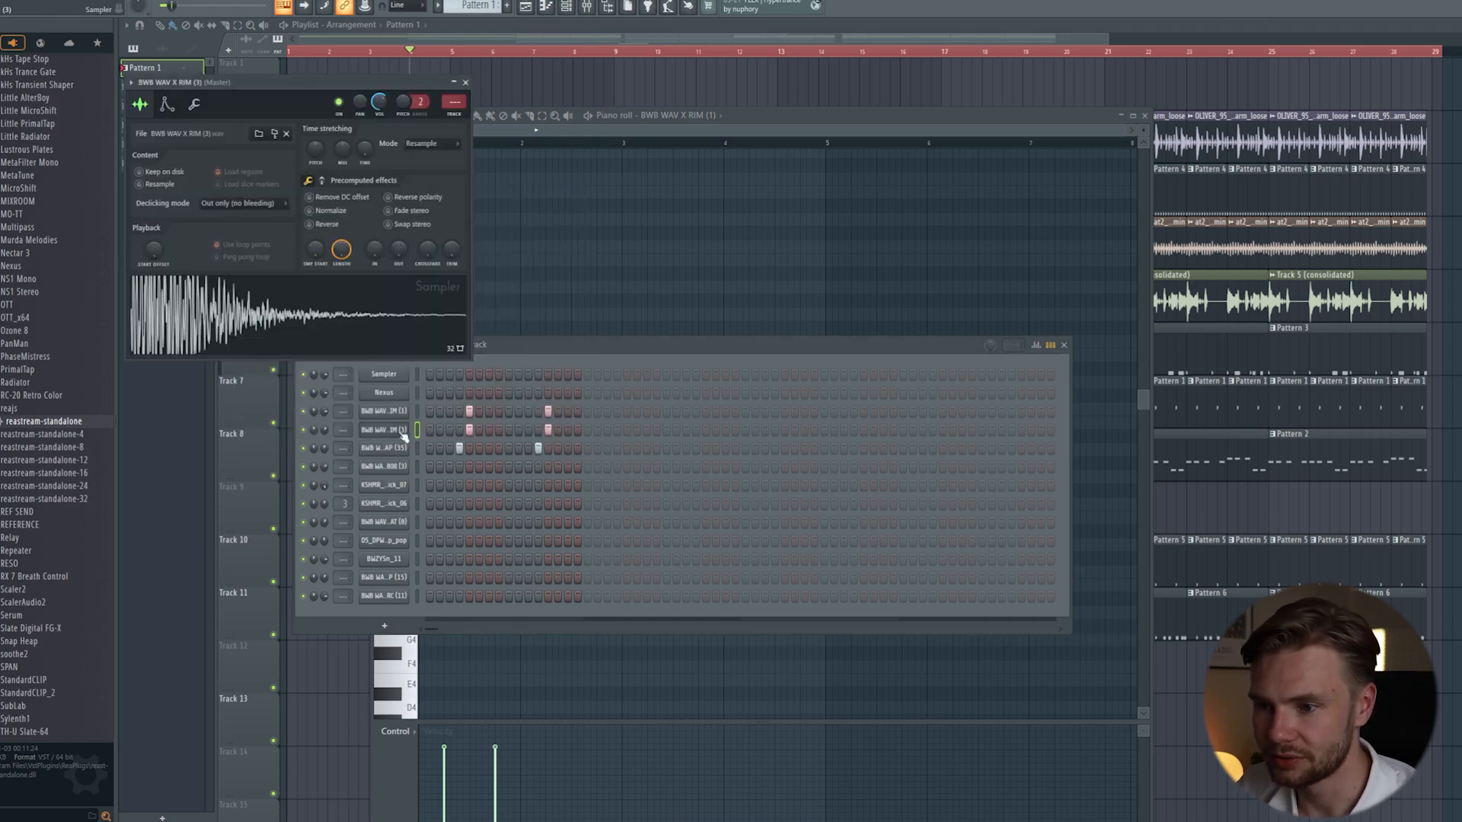
click(417, 448)
click(386, 448)
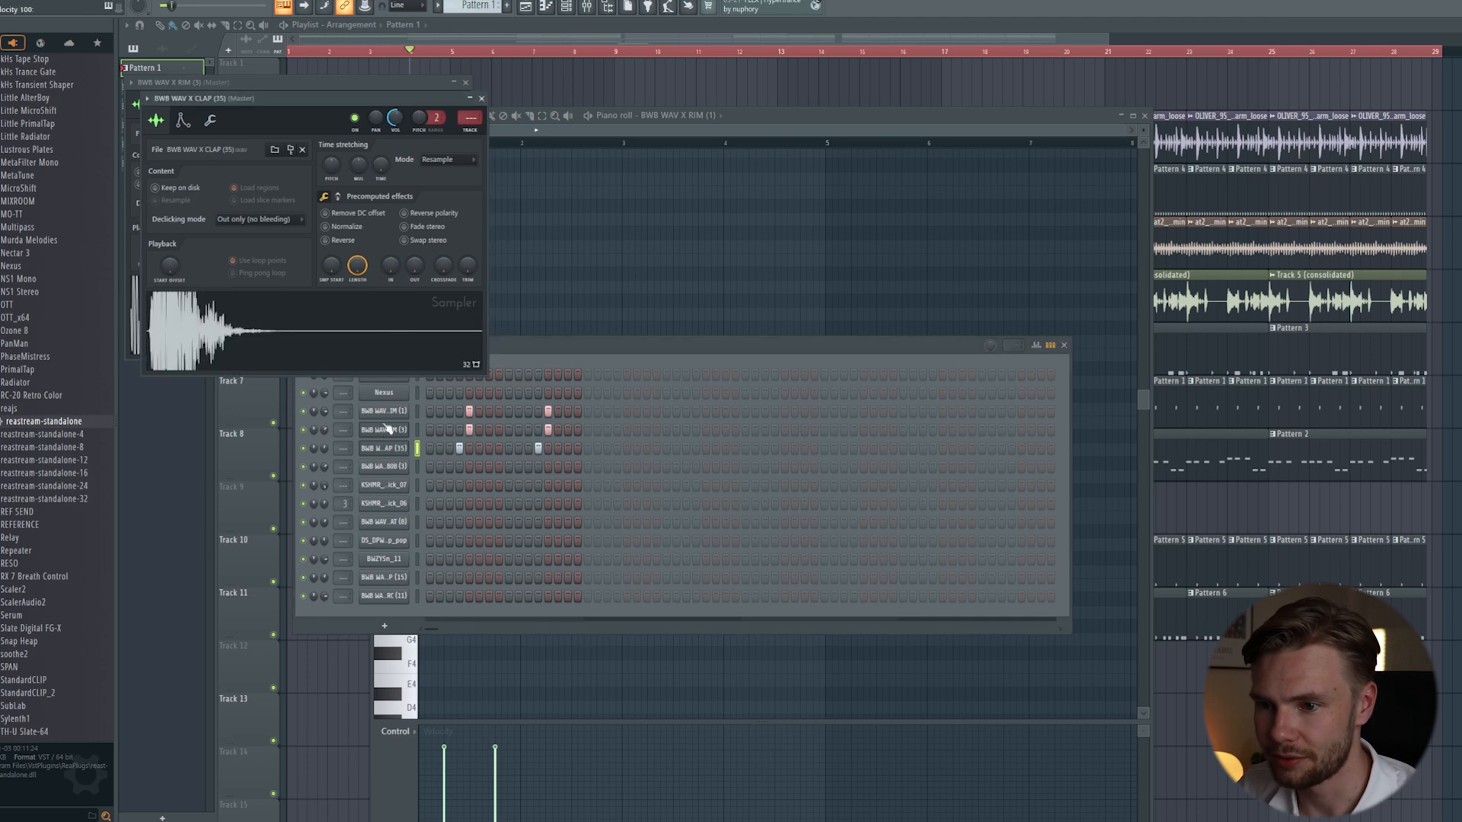
click(1146, 117)
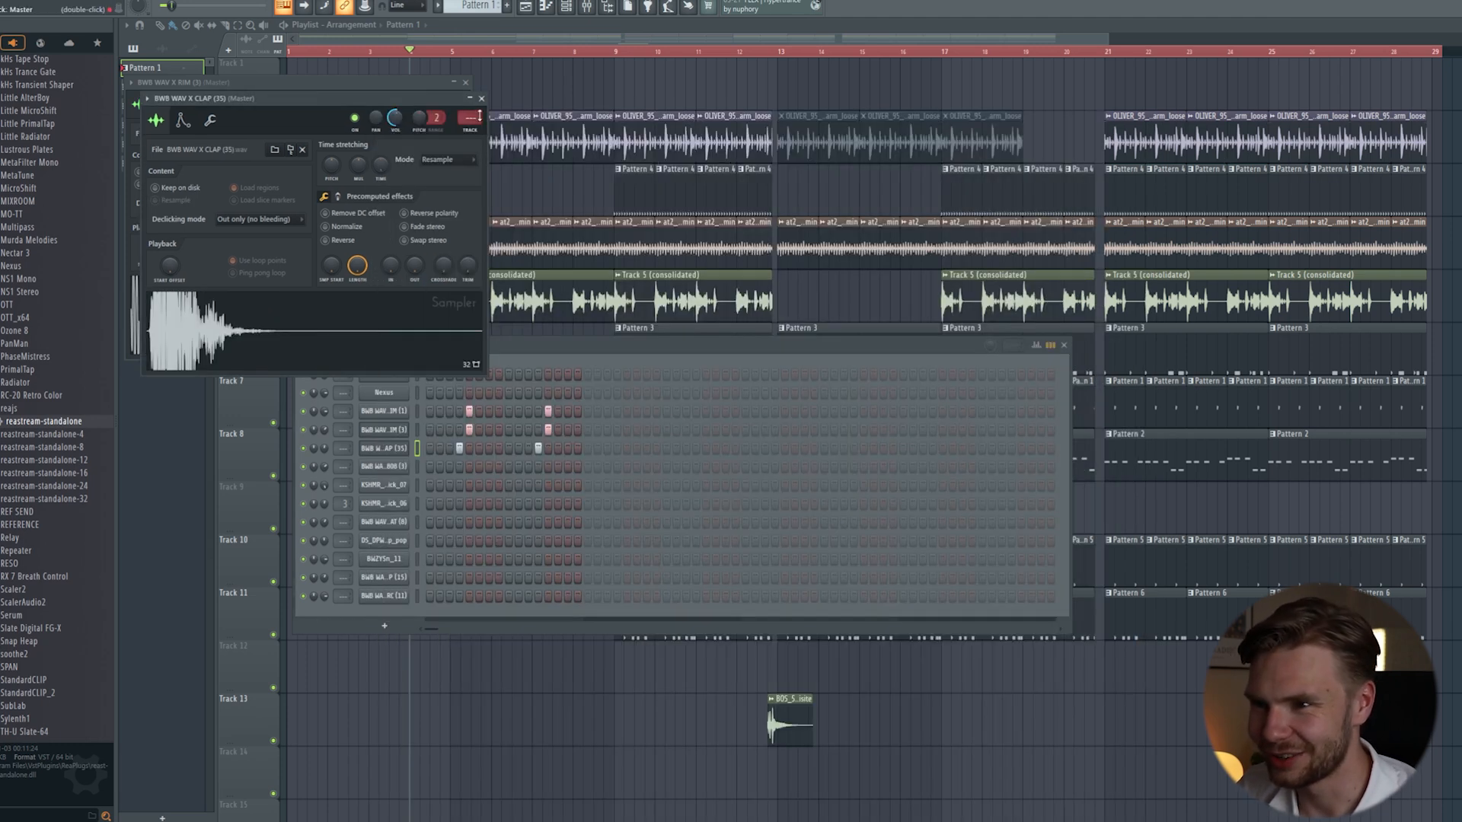
click(482, 99)
click(465, 82)
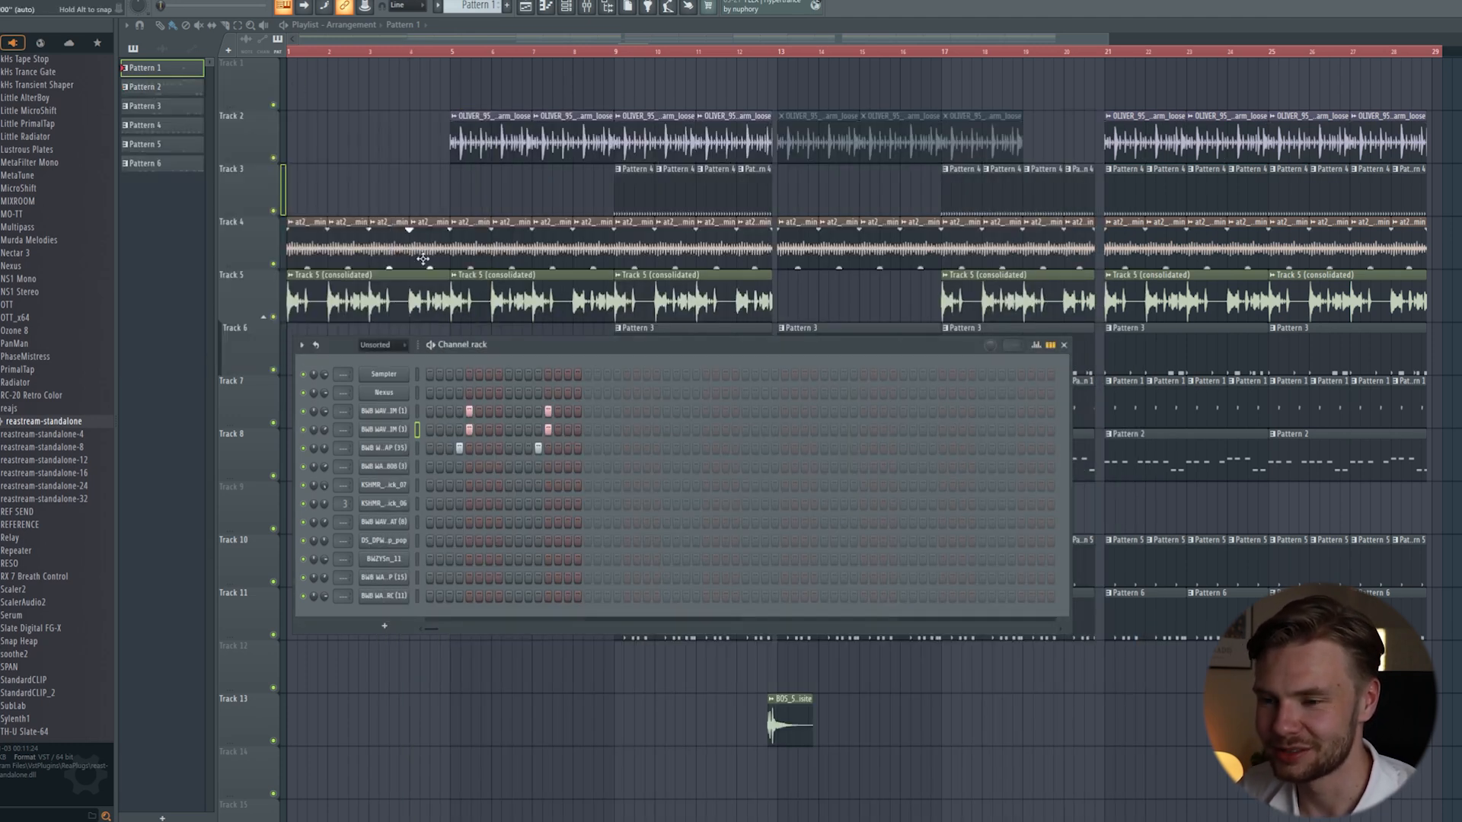
drag(505, 343, 535, 325)
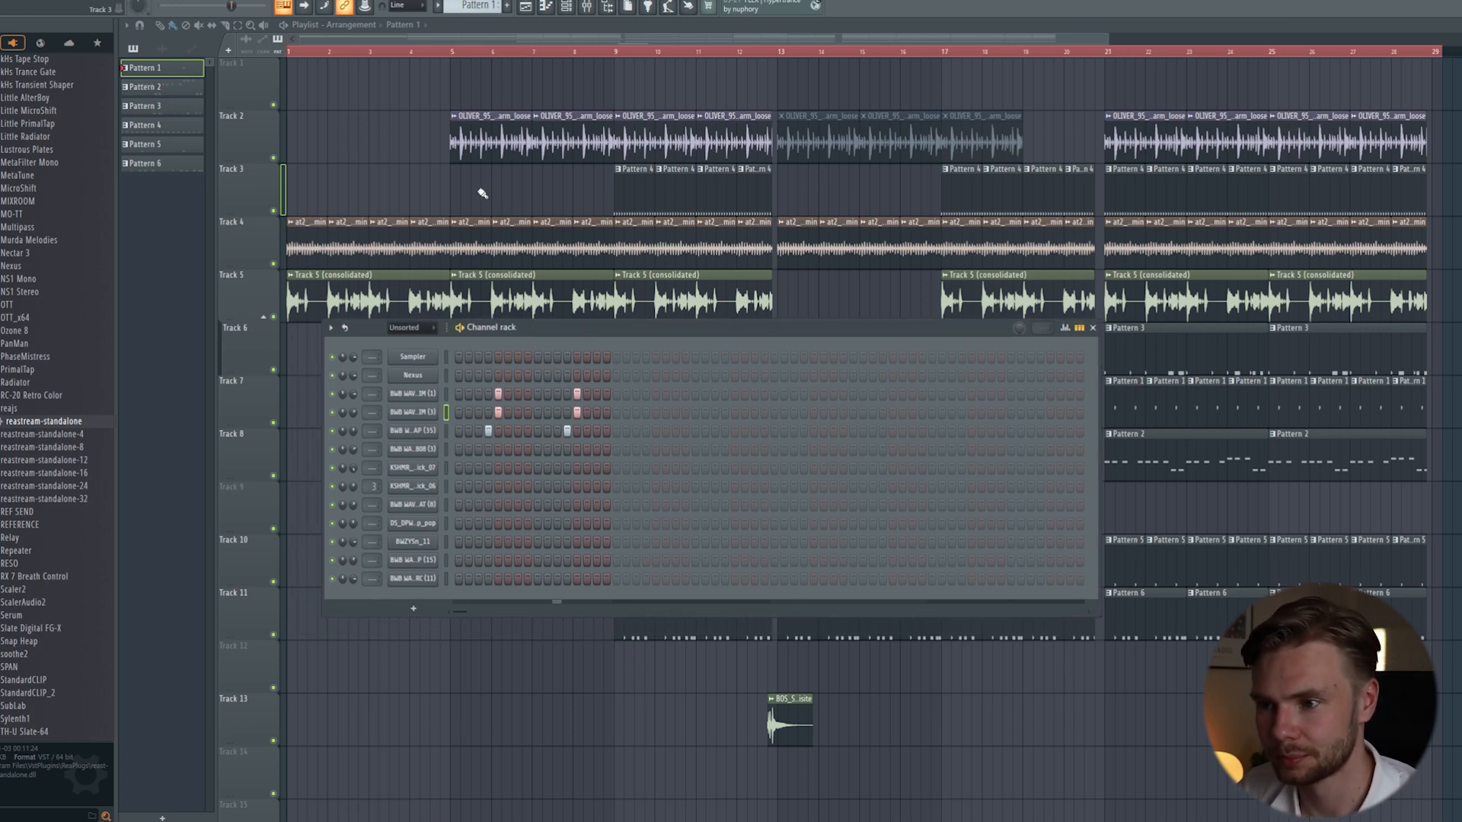
key(F6)
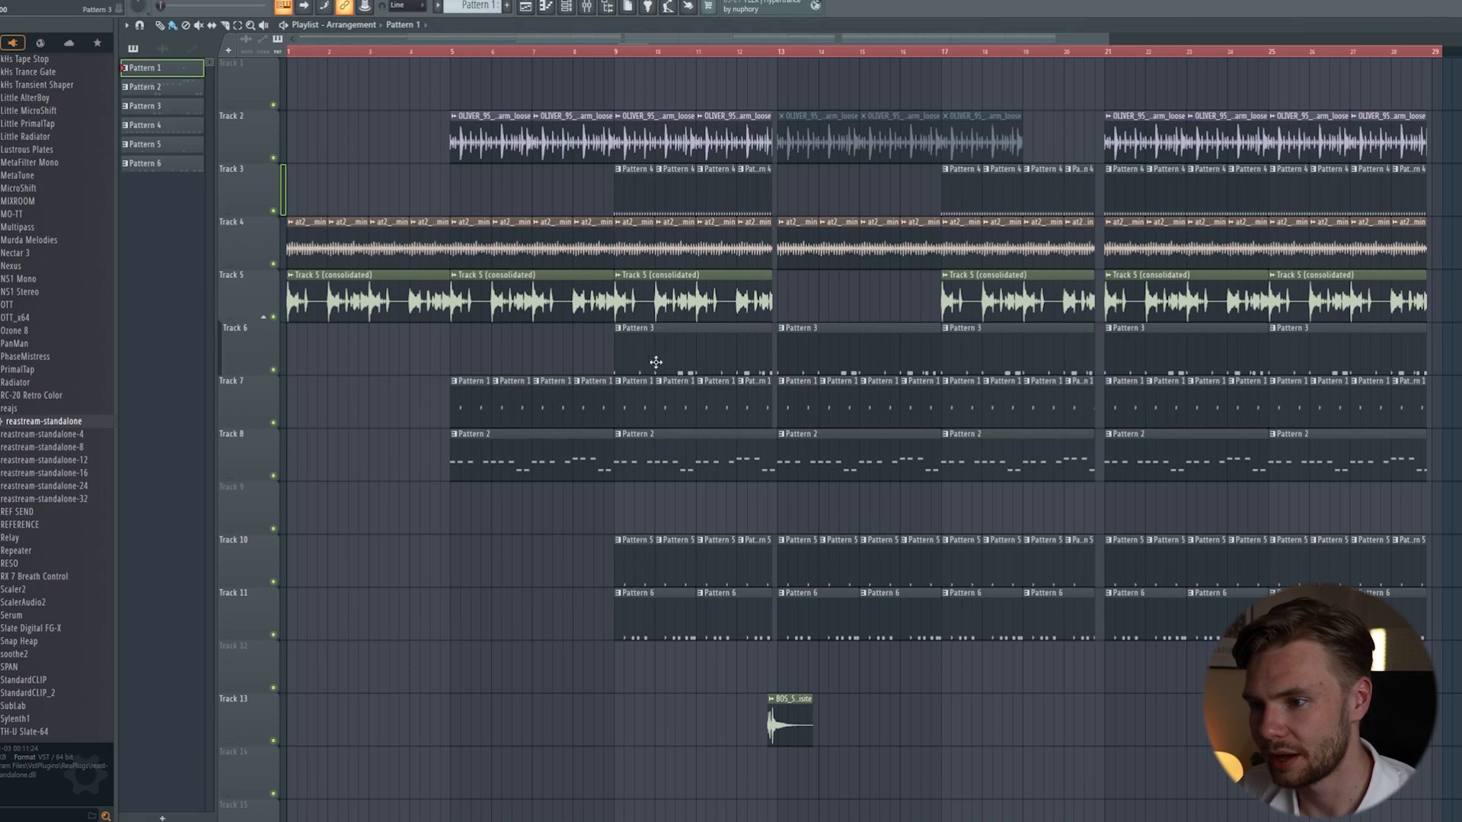
Step: Examine Pattern 3 in the channel rack and audition its layered KSHMR kick samples, Kick_07 and Kick_06
double_click(656, 361)
key(F7)
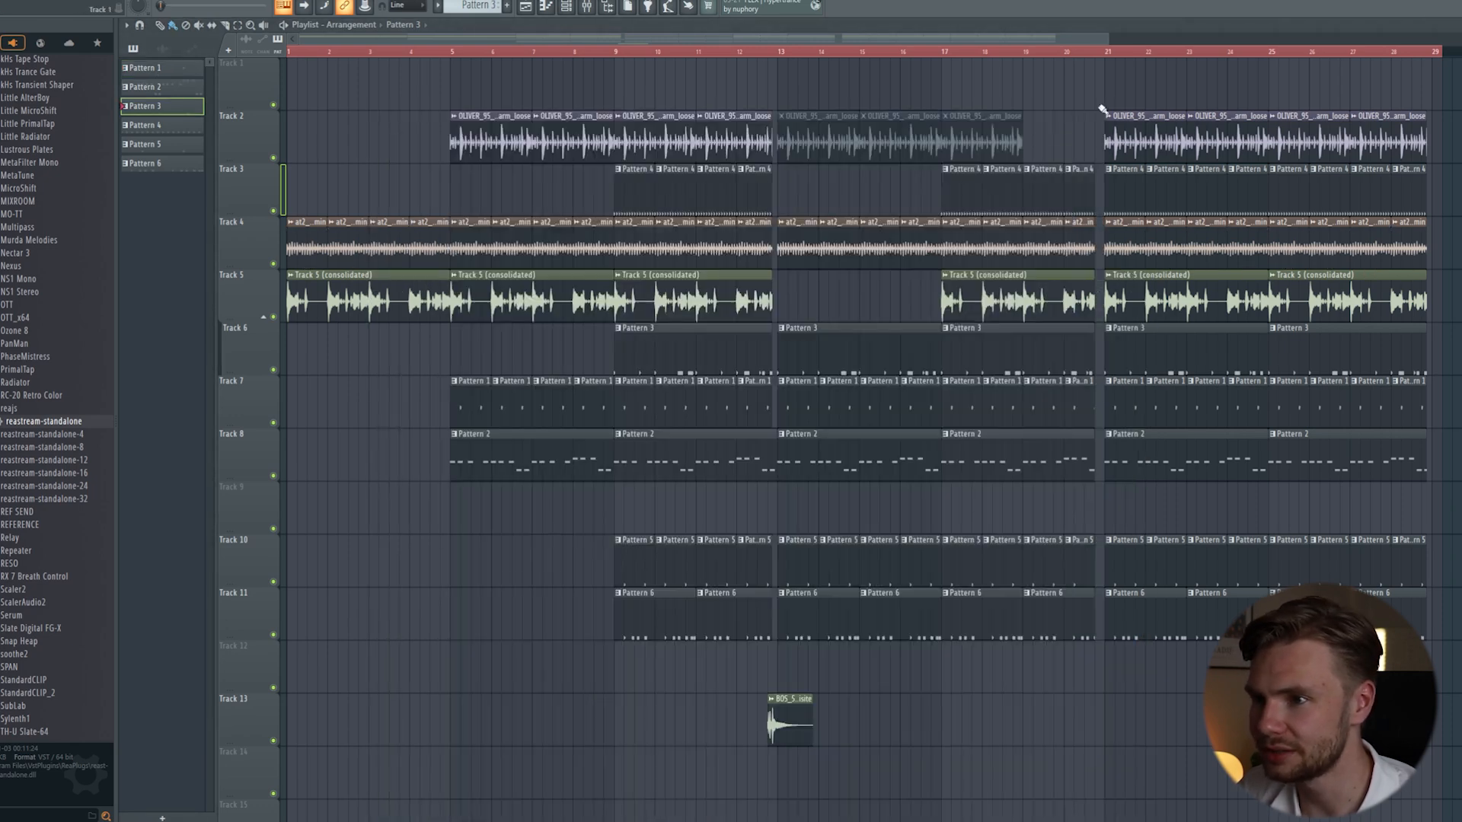
key(F6)
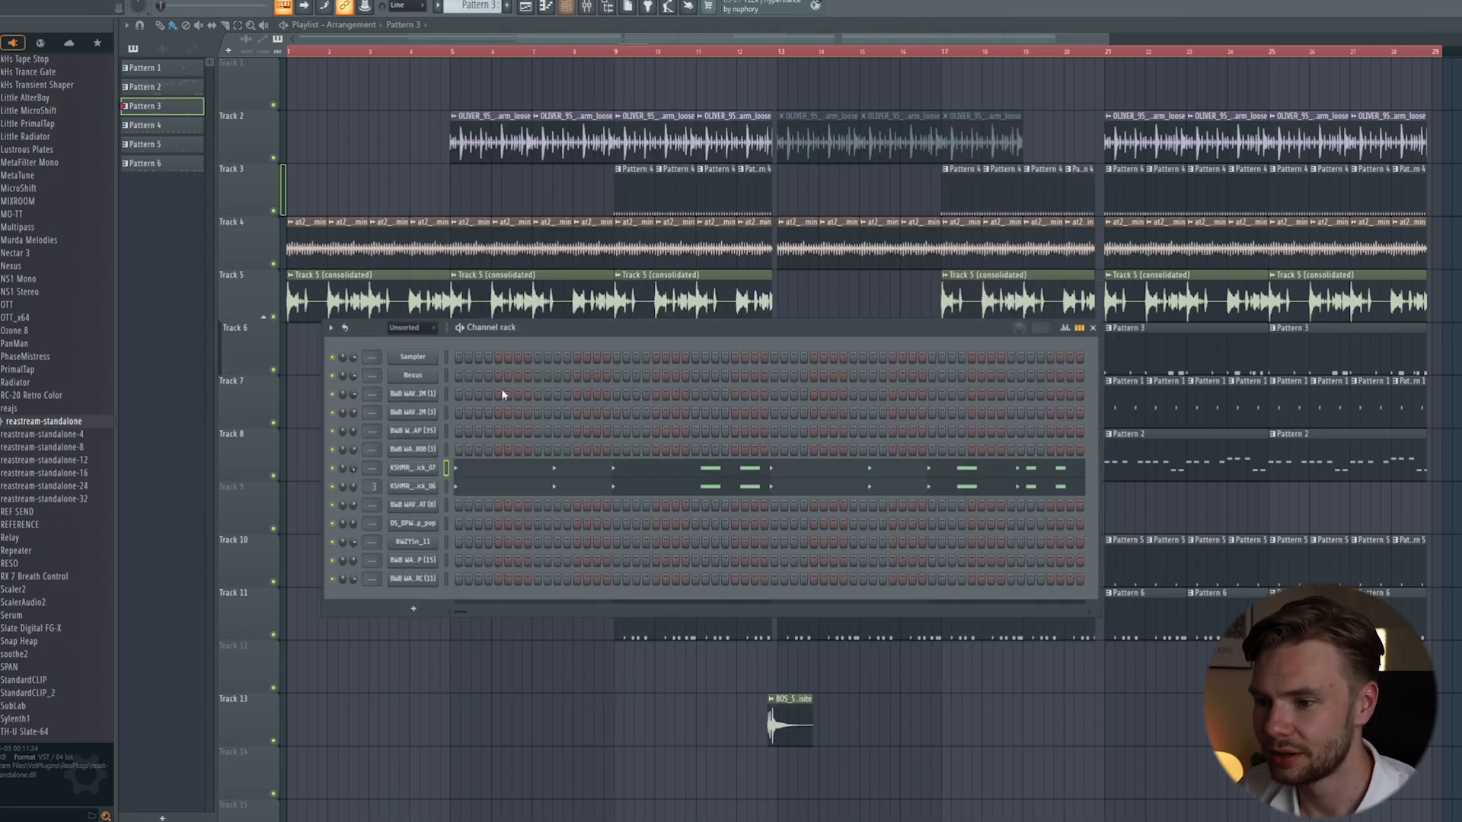
click(429, 469)
click(428, 470)
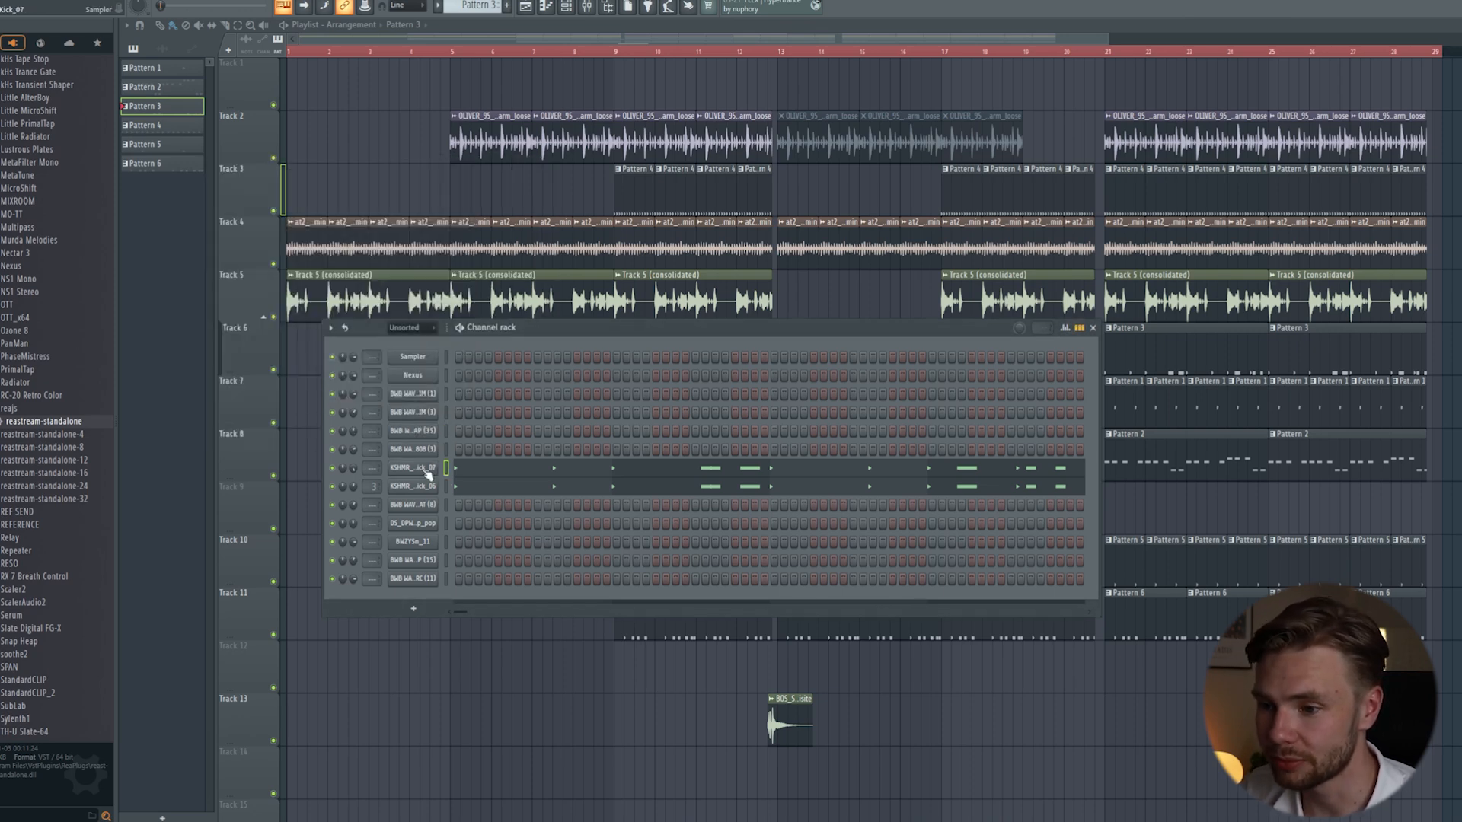
click(424, 490)
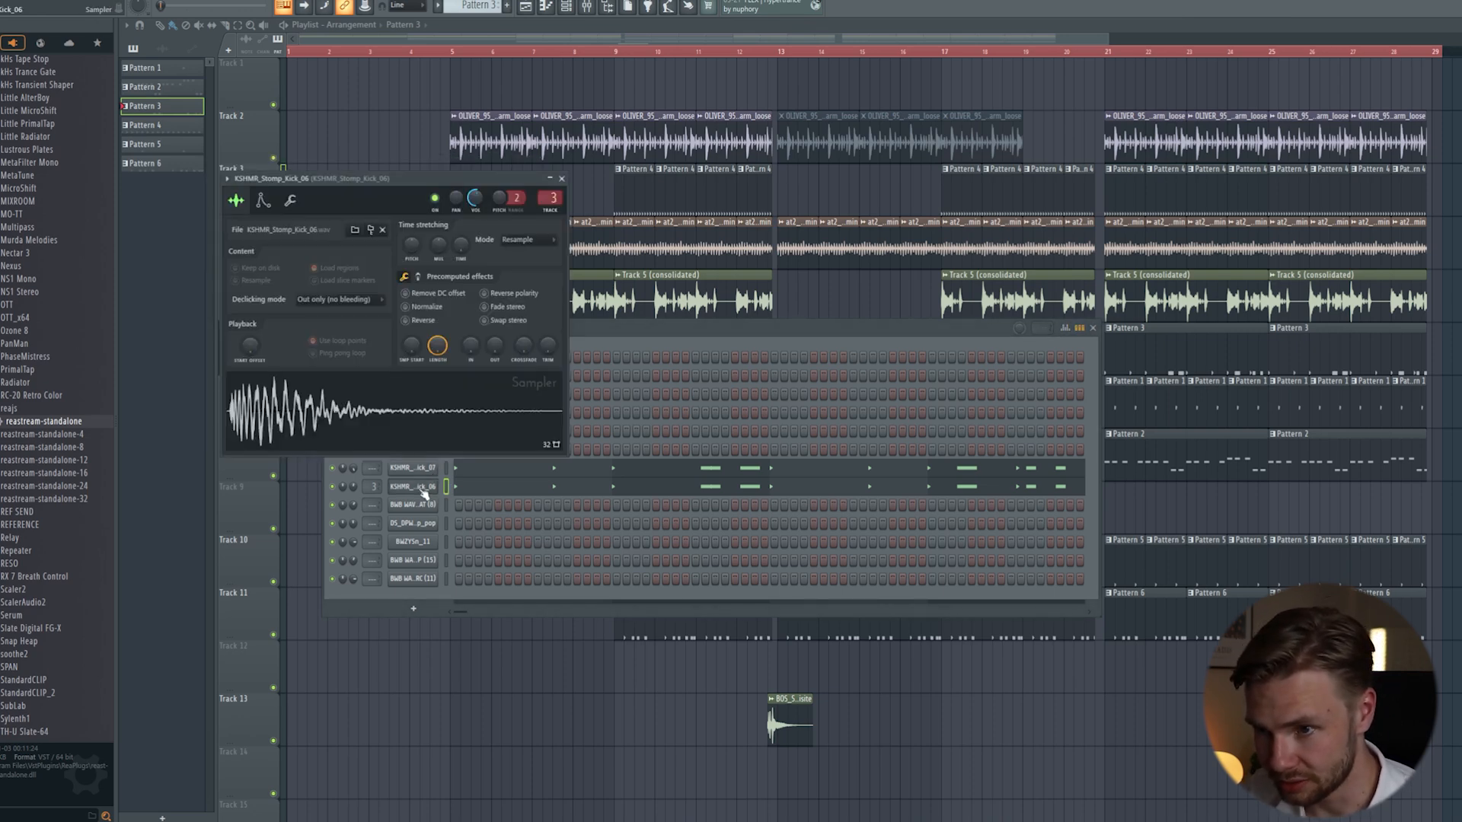
click(710, 321)
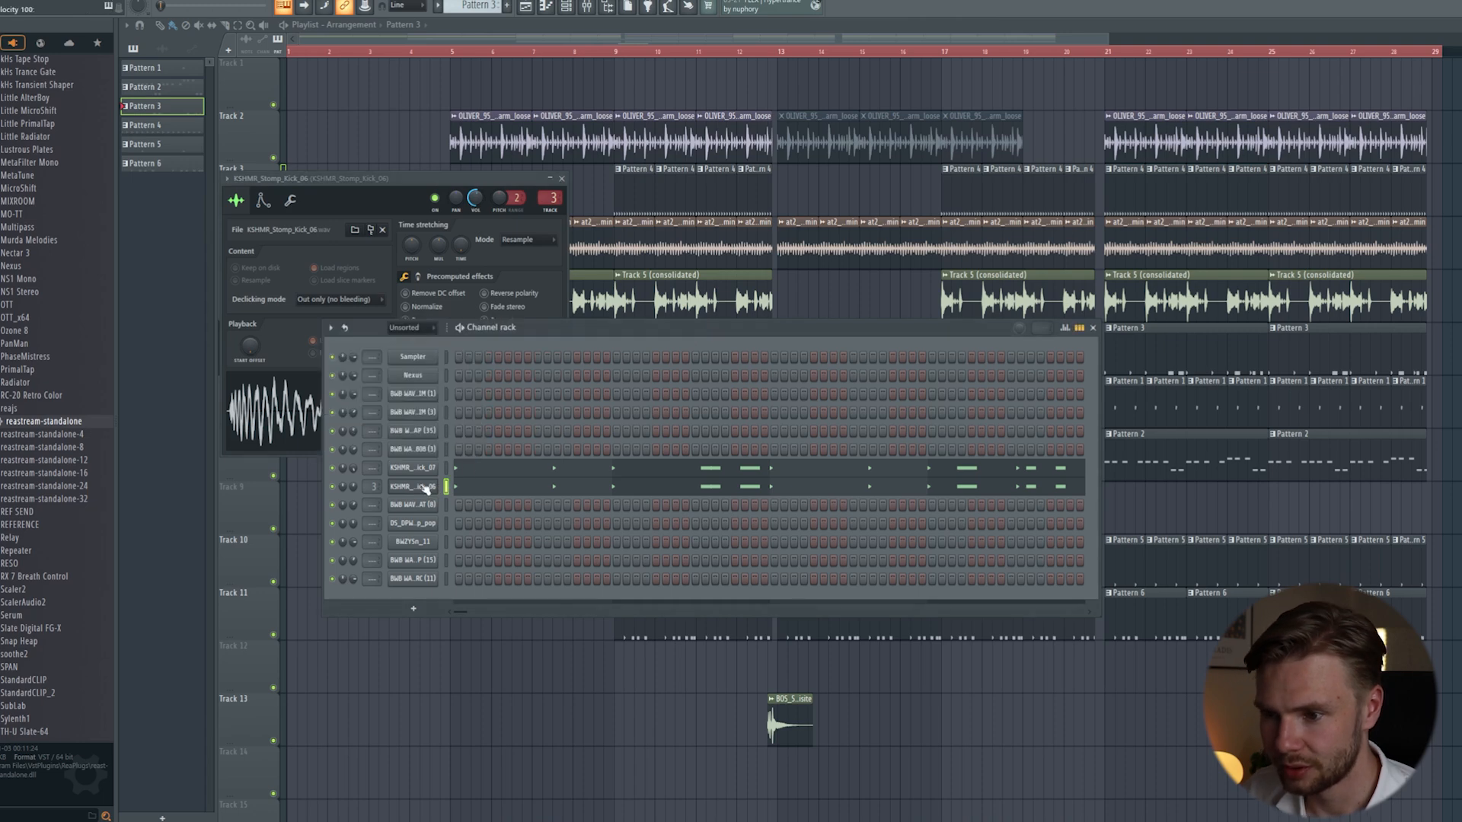
click(426, 487)
click(419, 488)
Step: Inspect the Fruity parametric EQ 2 curve on the KSHMR_Stomp_Kick_06 mixer track and return to the playlist
key(F9)
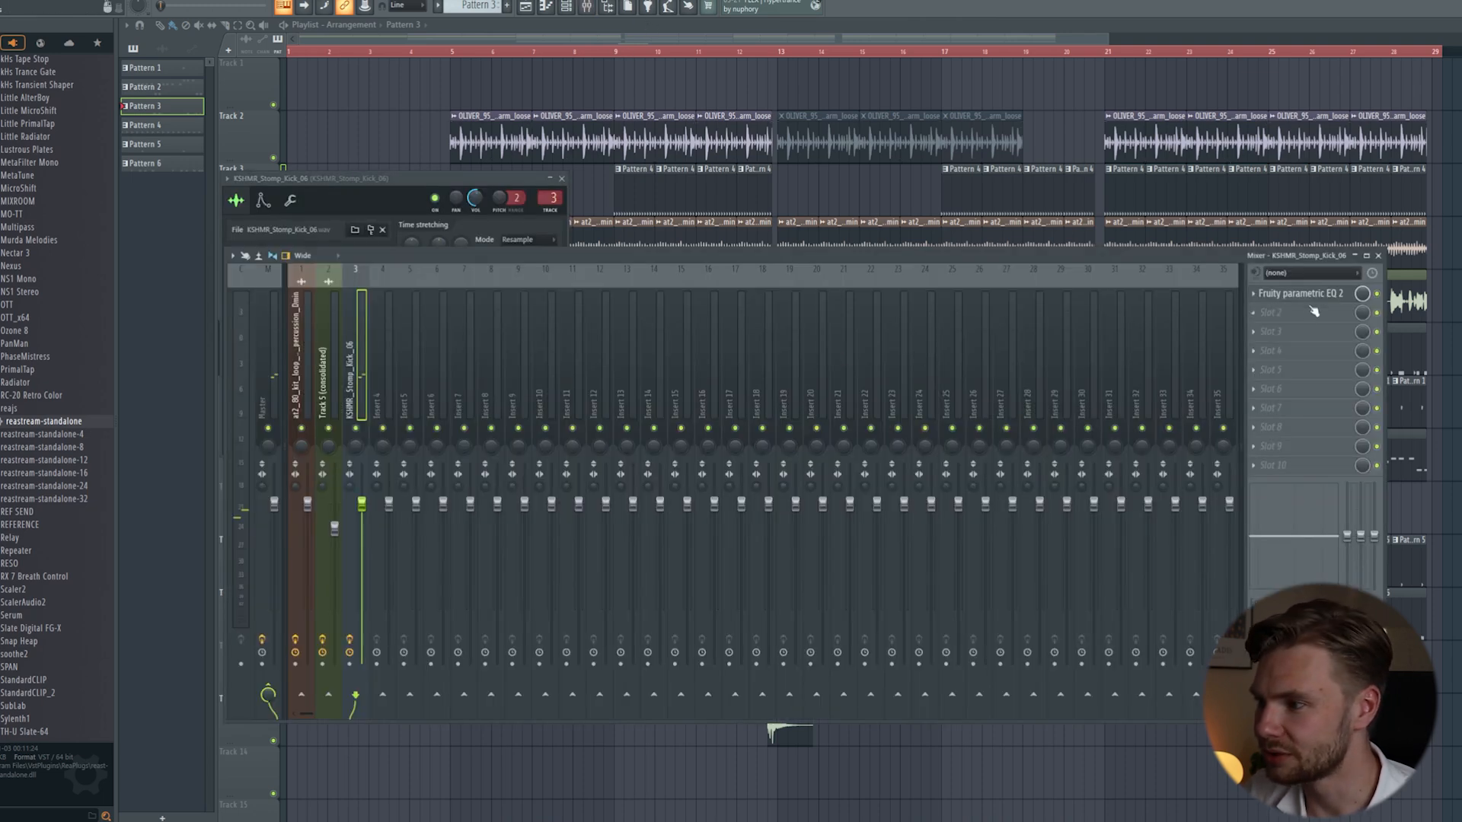
click(1311, 294)
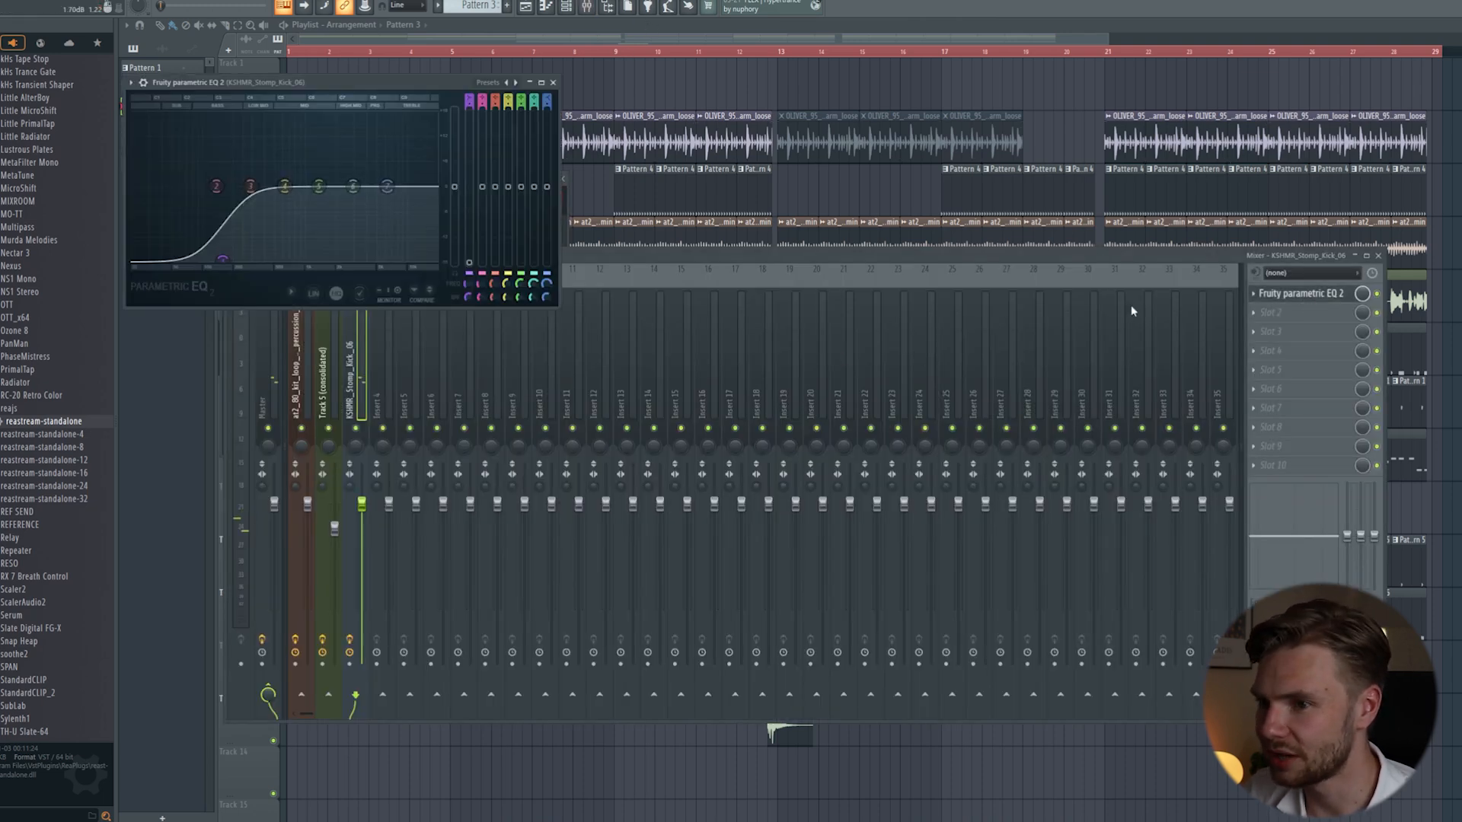
click(553, 82)
click(567, 7)
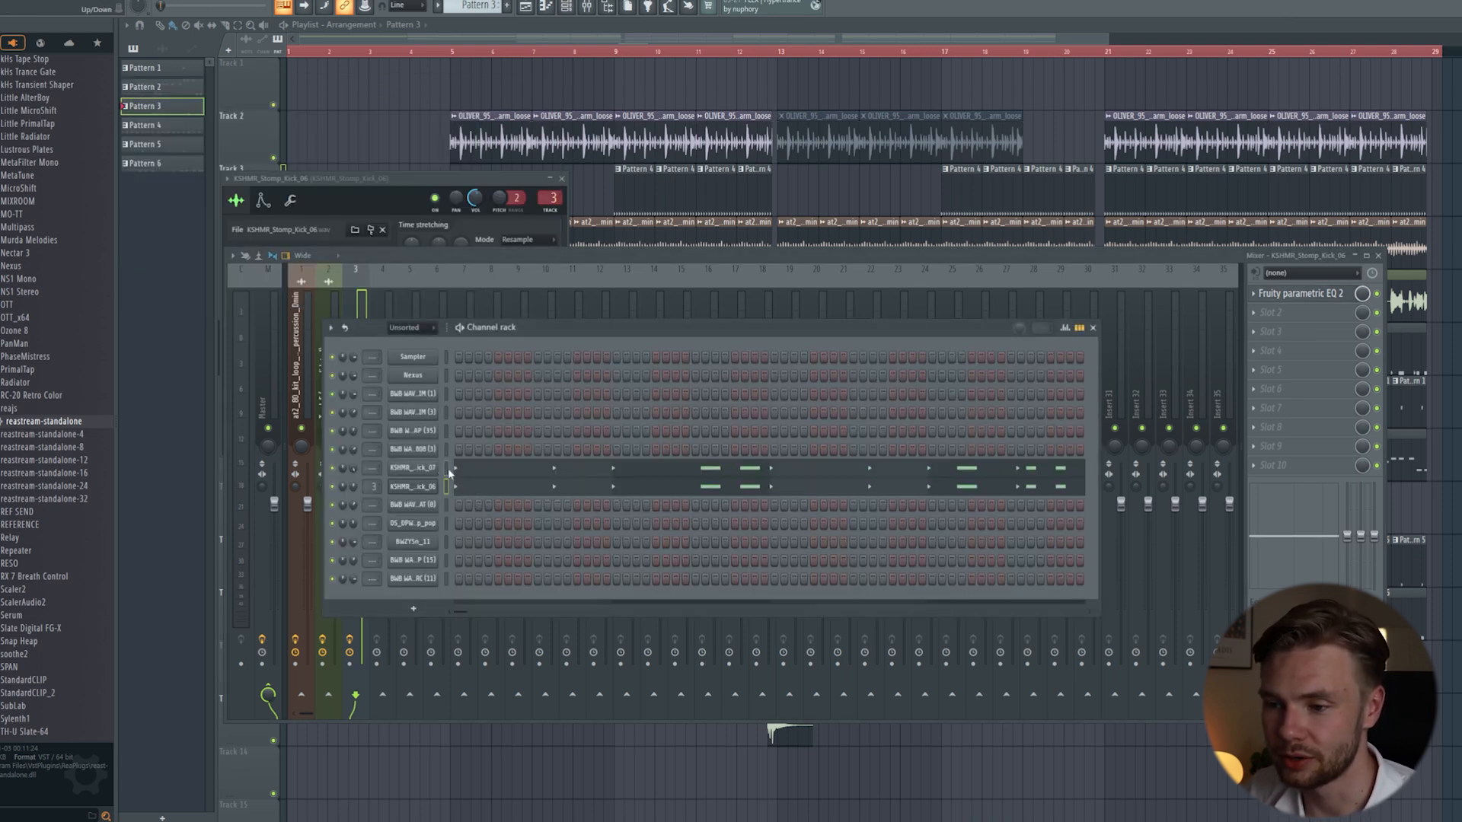
click(617, 90)
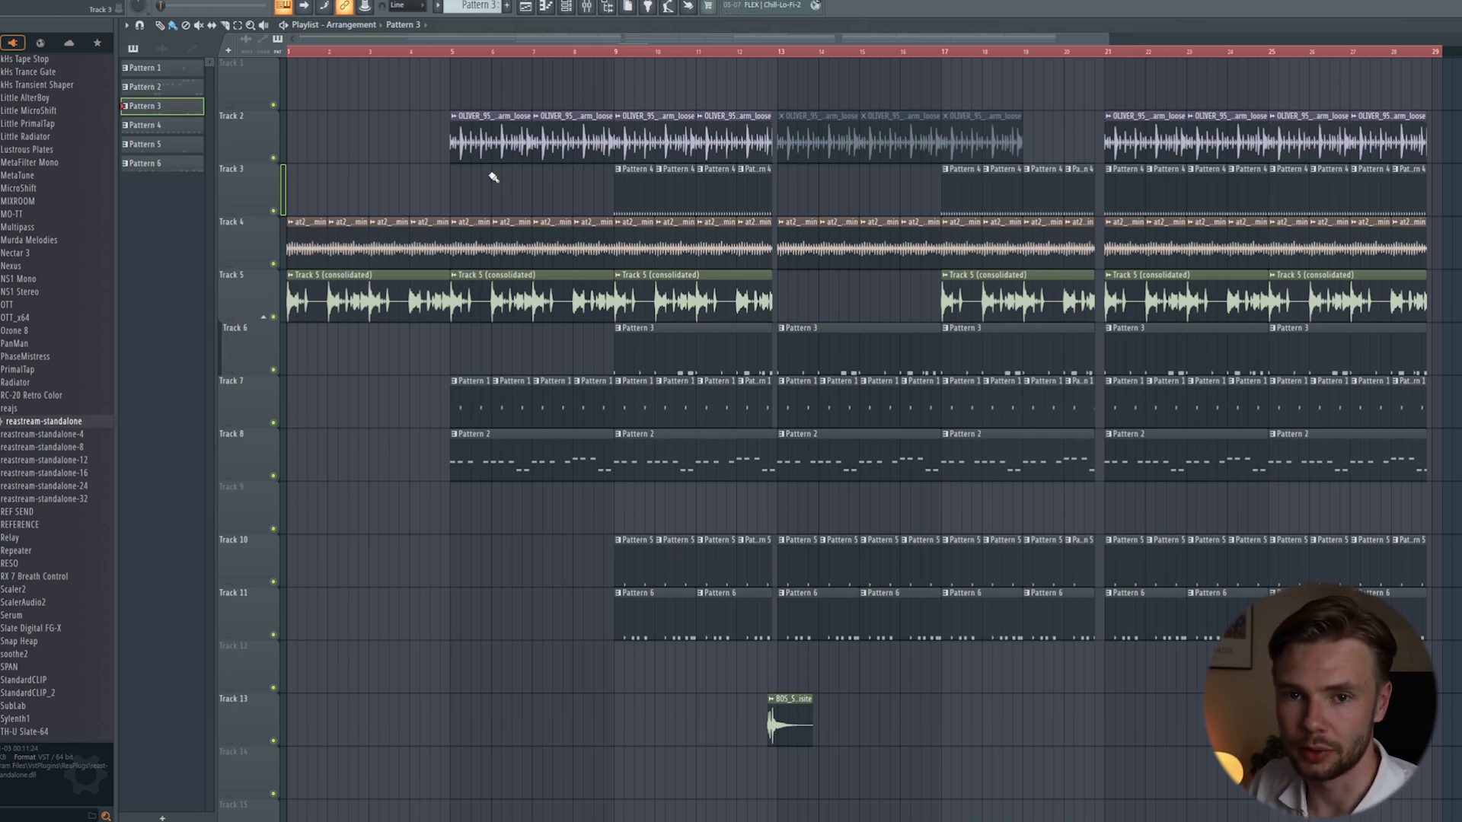
Step: Open the BWB WAV X SHORT 808 notes of Pattern 2 in the piano roll and play them from the start
double_click(511, 443)
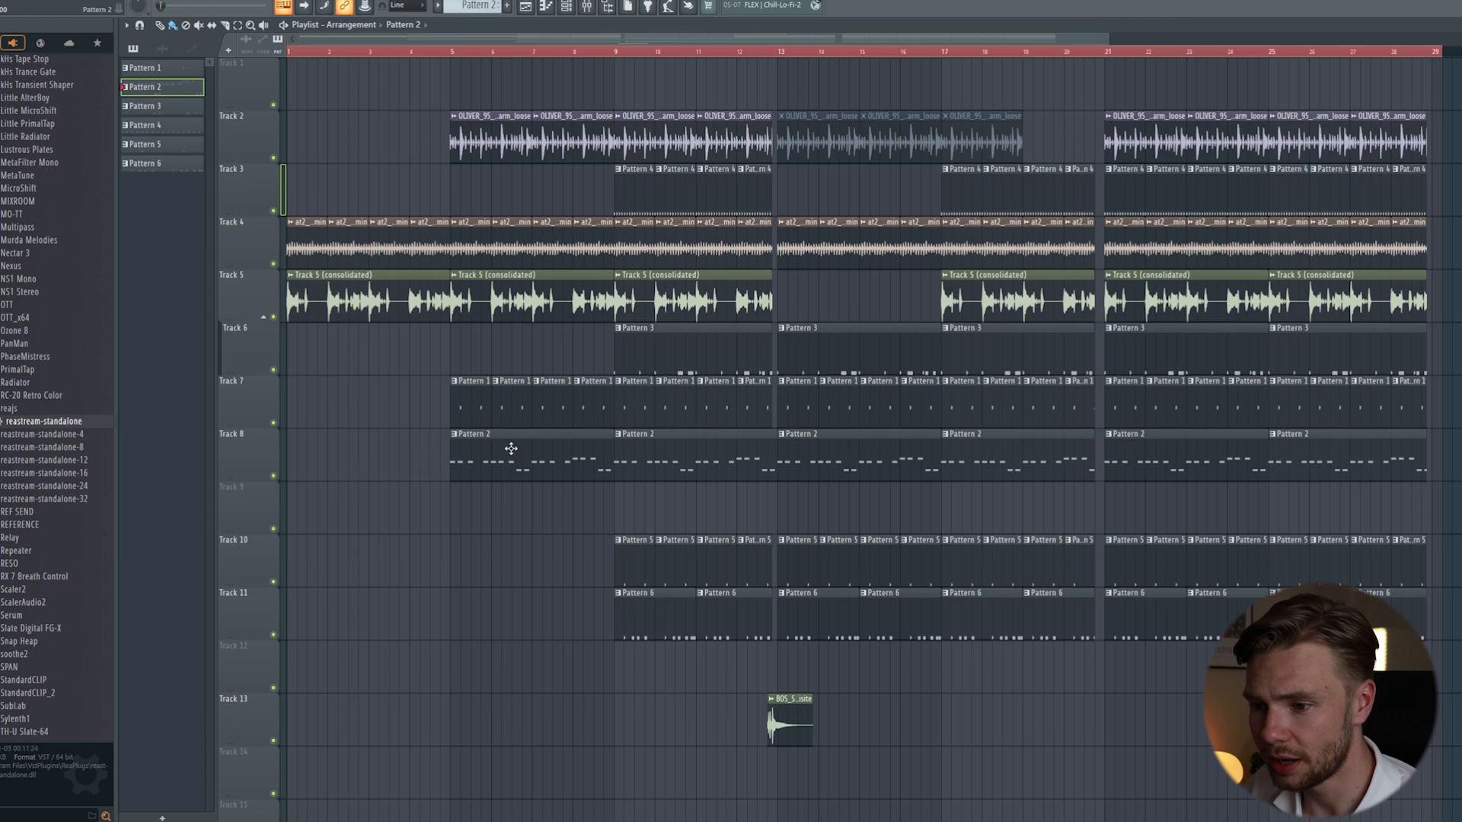
click(611, 143)
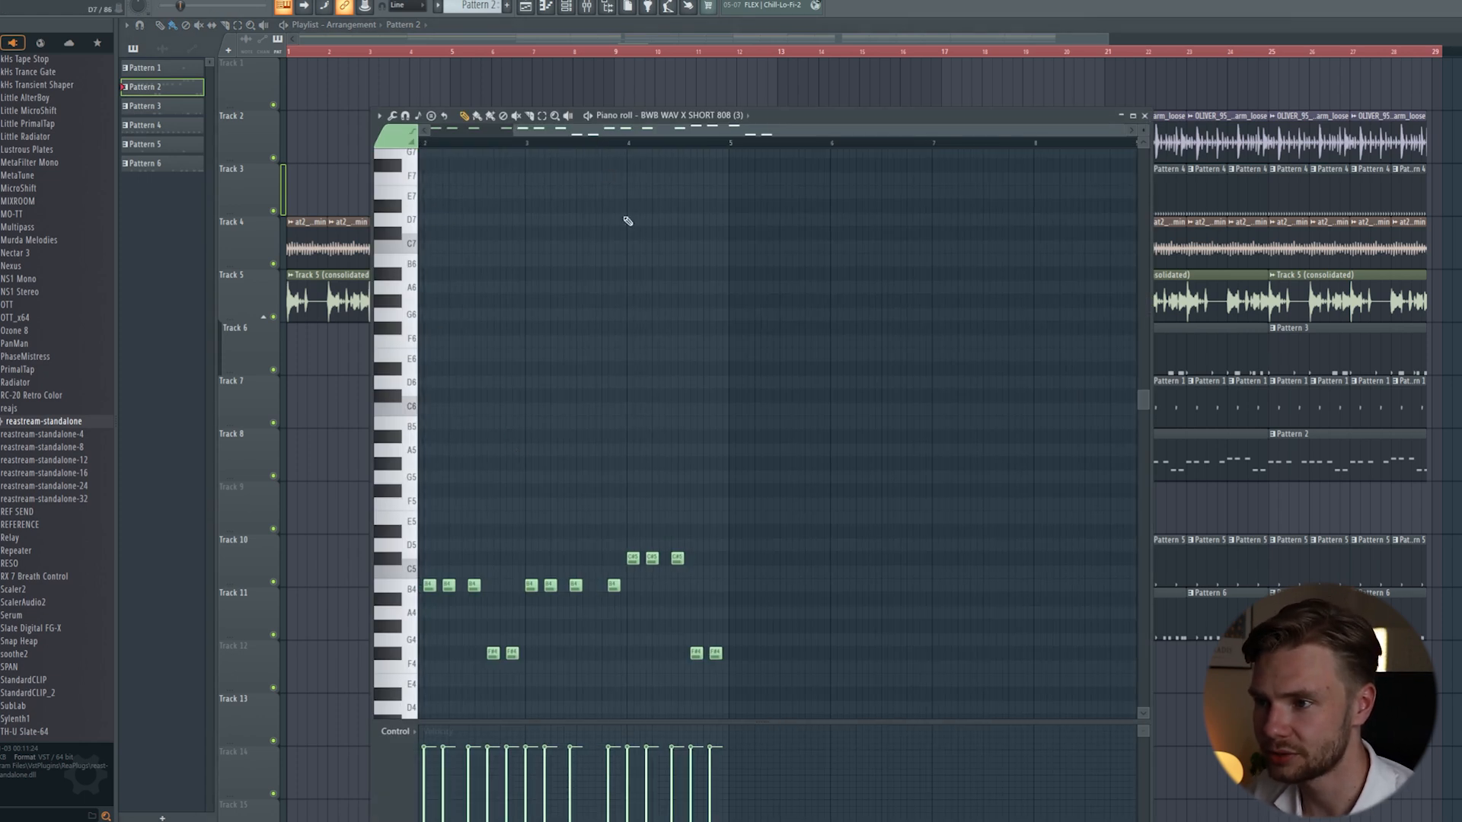
drag(630, 135, 545, 137)
scroll(548, 271, down, 3)
click(421, 143)
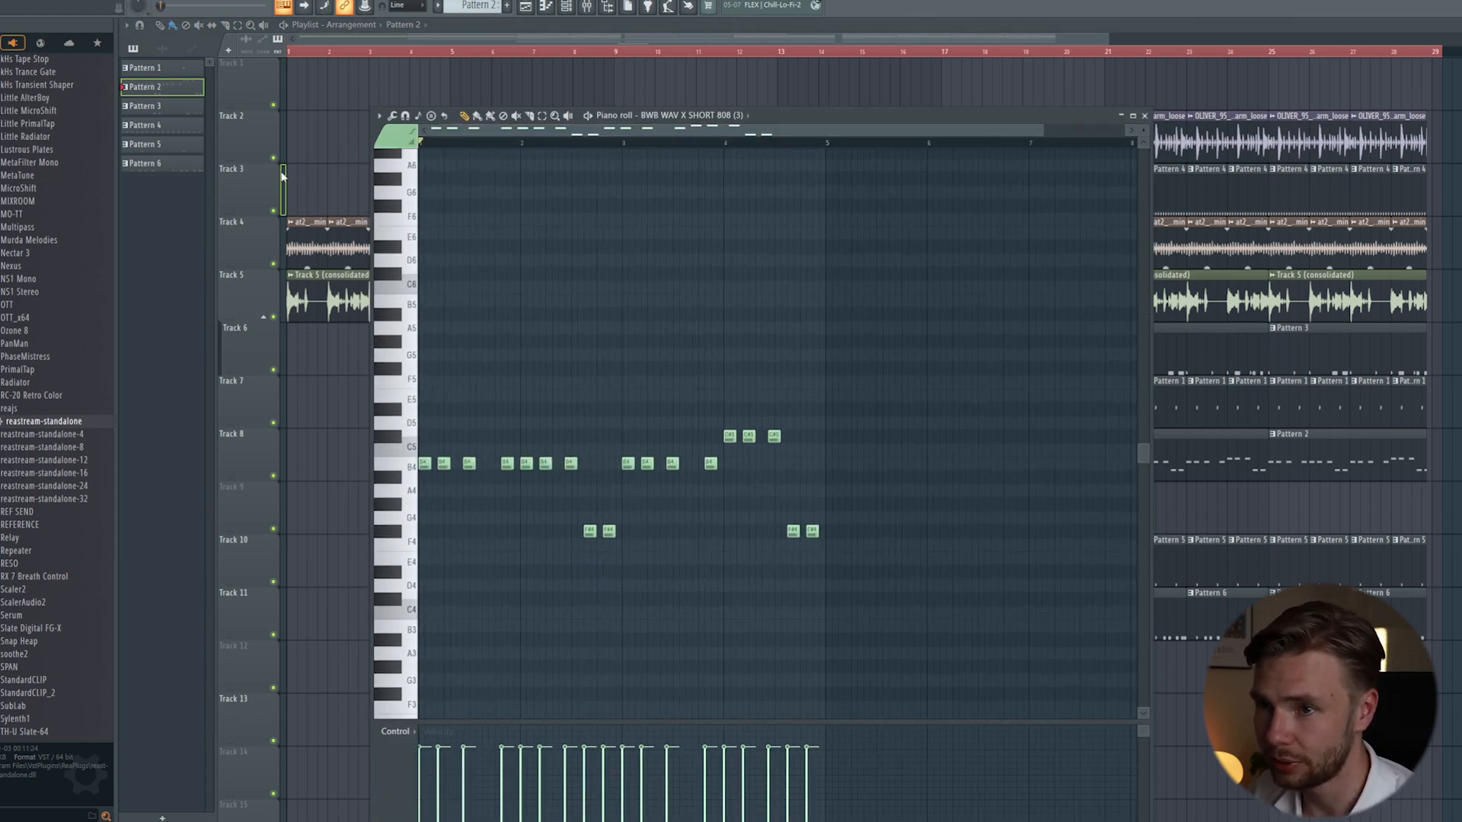
key(space)
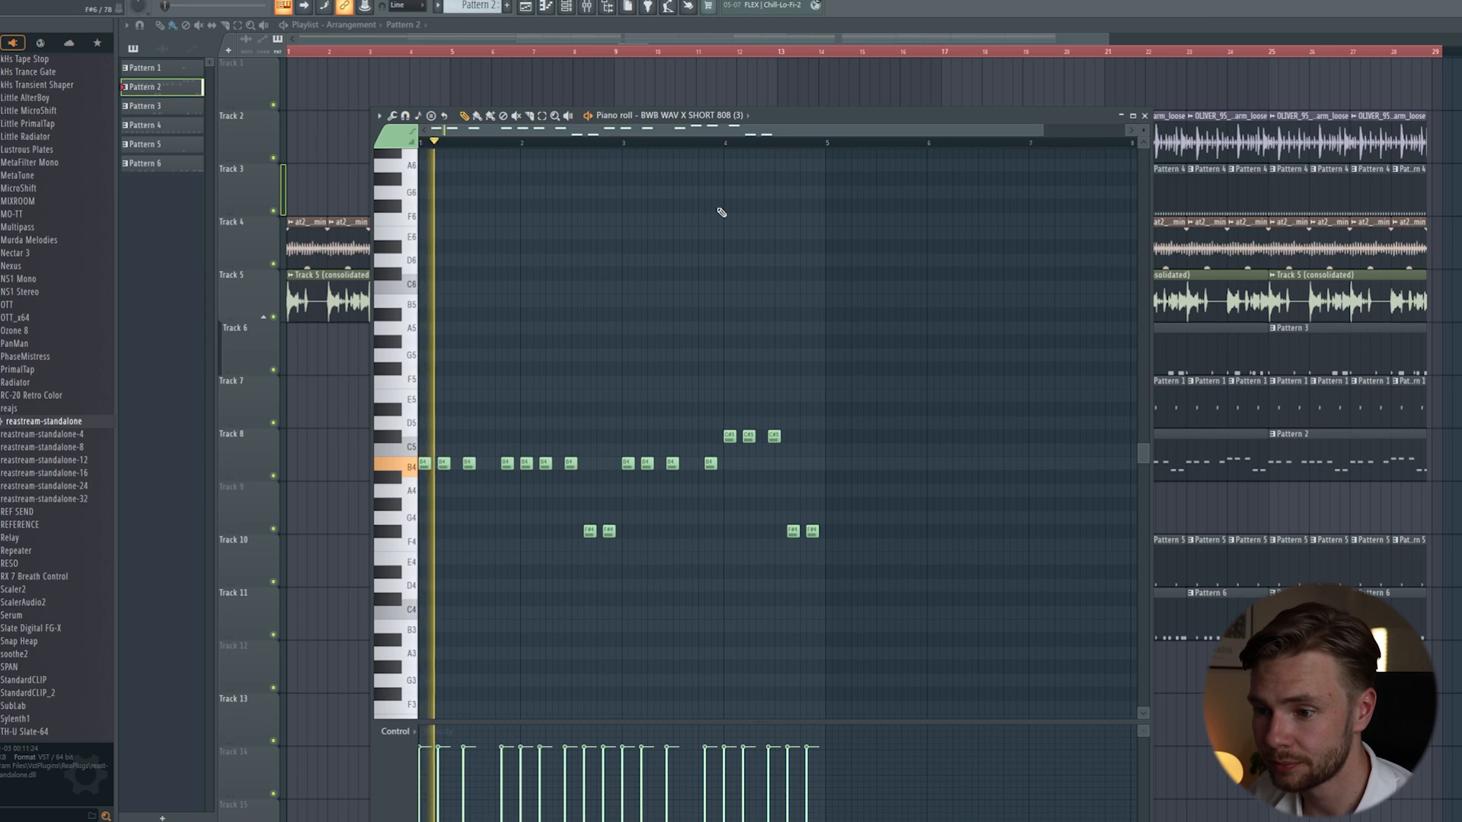
Step: Select all the 808 notes in Pattern 2 and transpose them up one octave
drag(909, 304, 511, 487)
key(ctrl+a)
key(ctrl+Up)
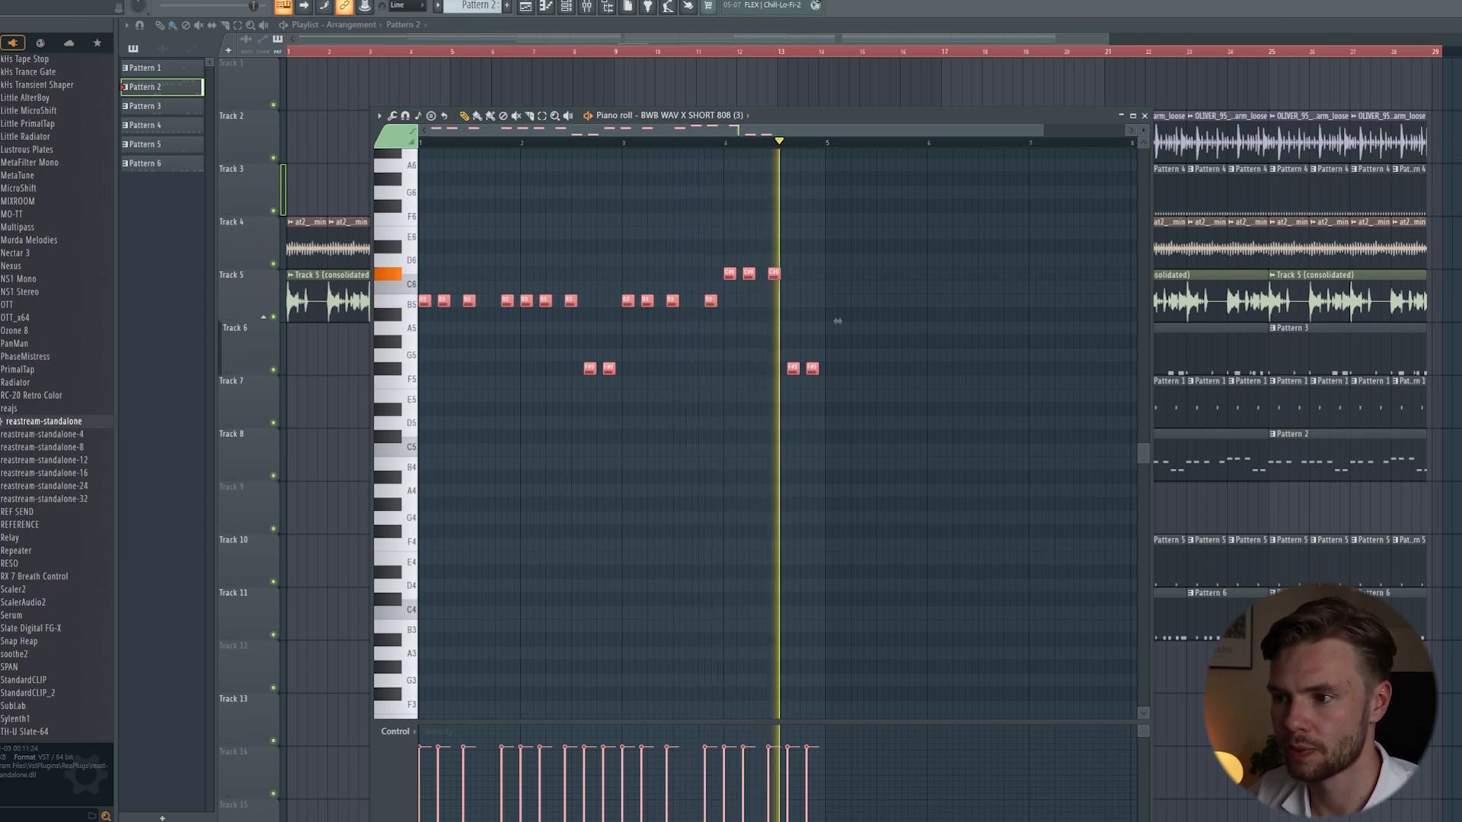
Step: Return to the playlist in song mode, play the arrangement from bar 5, and set the playback start to bar 9
key(space)
key(l)
key(F7)
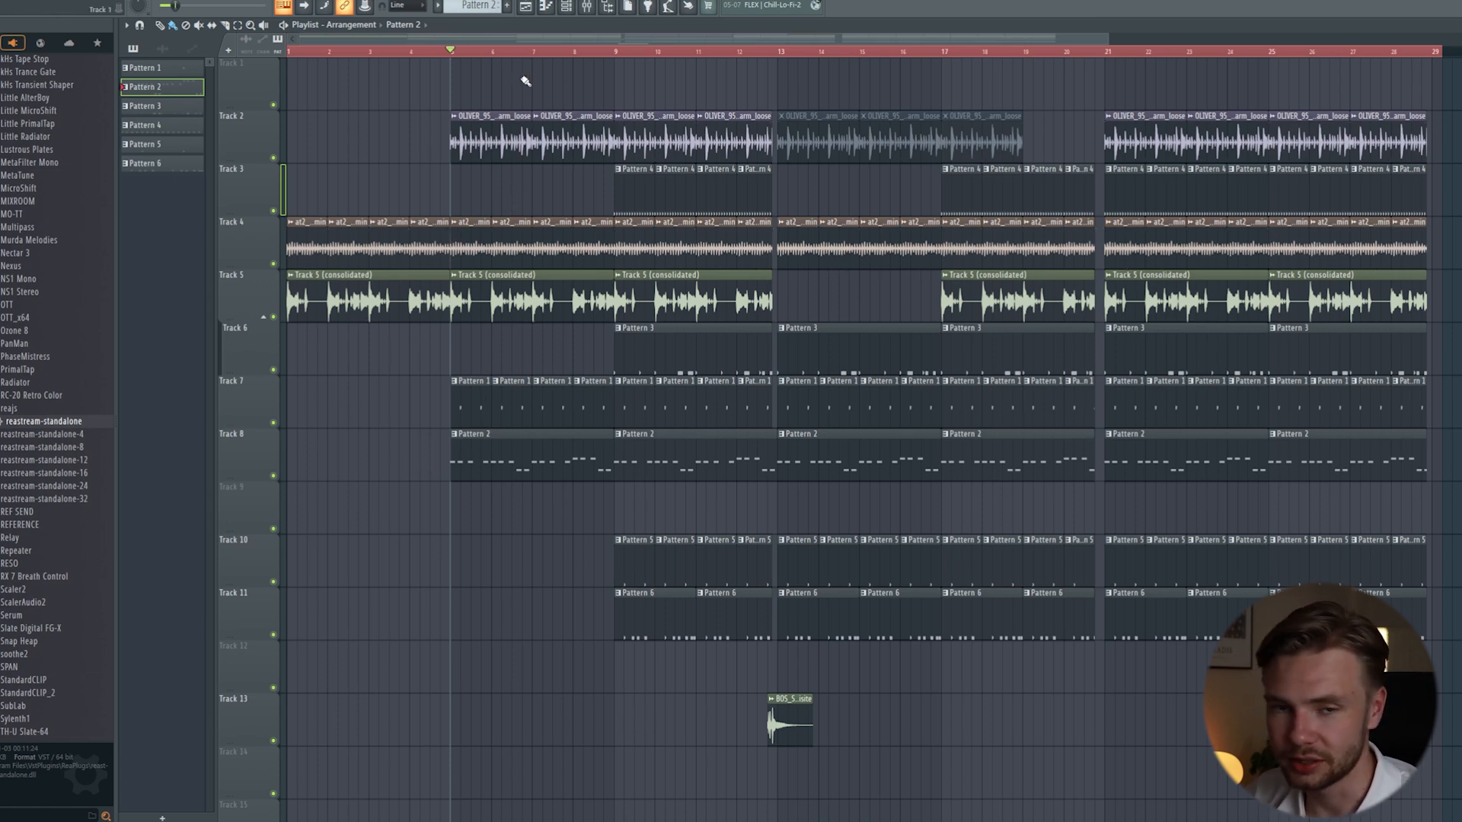
key(space)
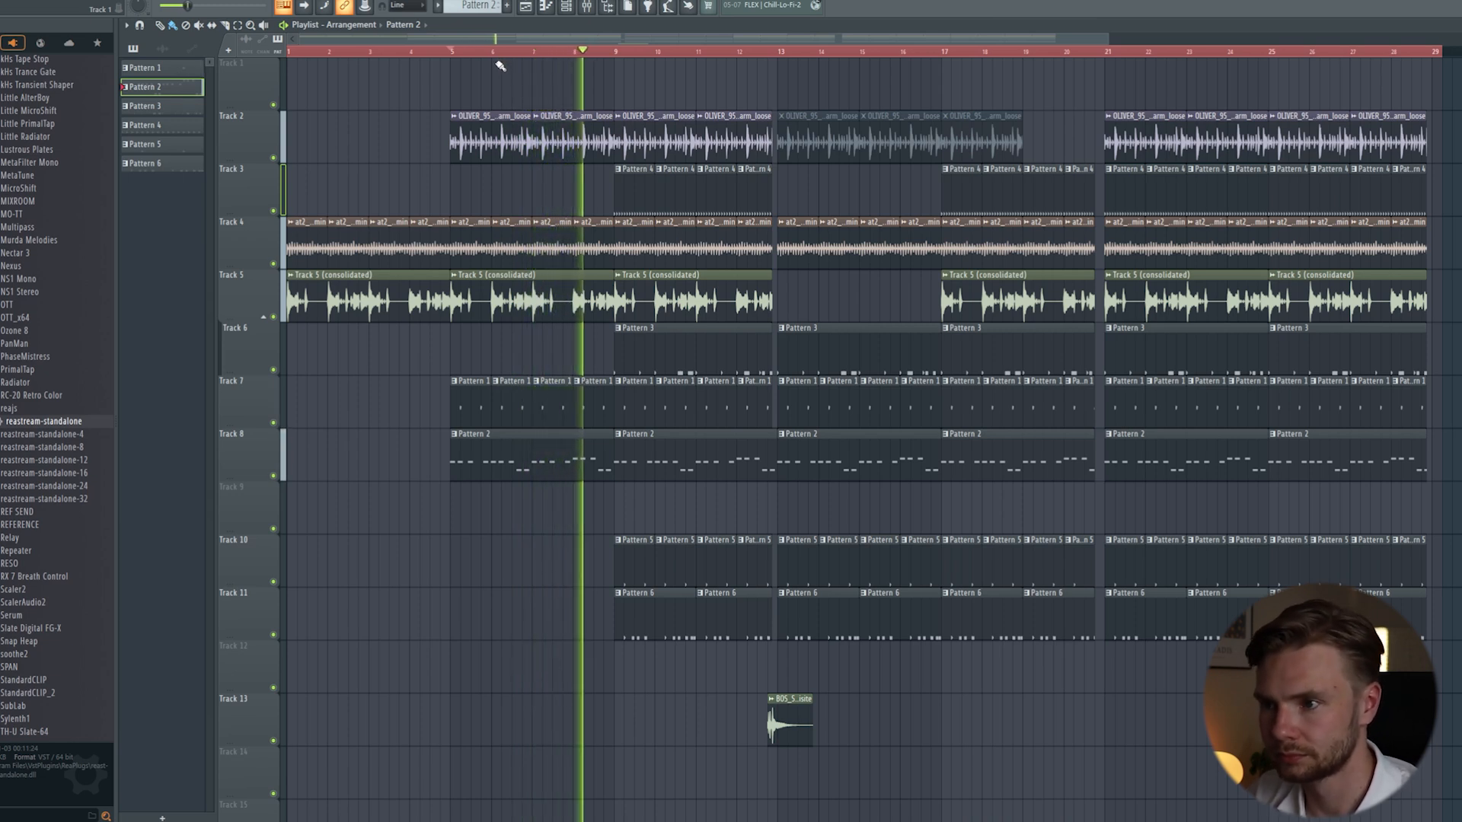
key(space)
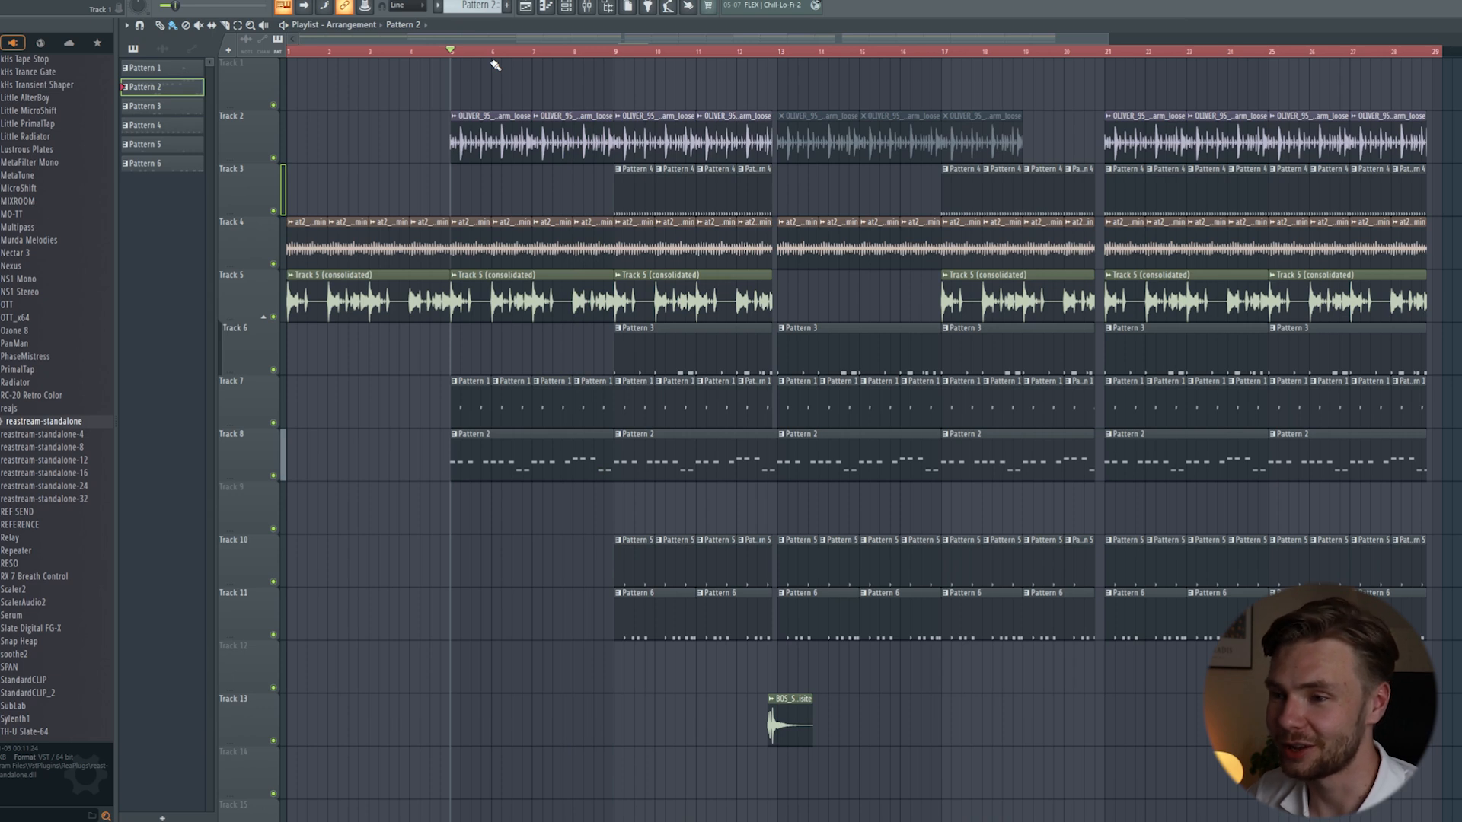
click(614, 54)
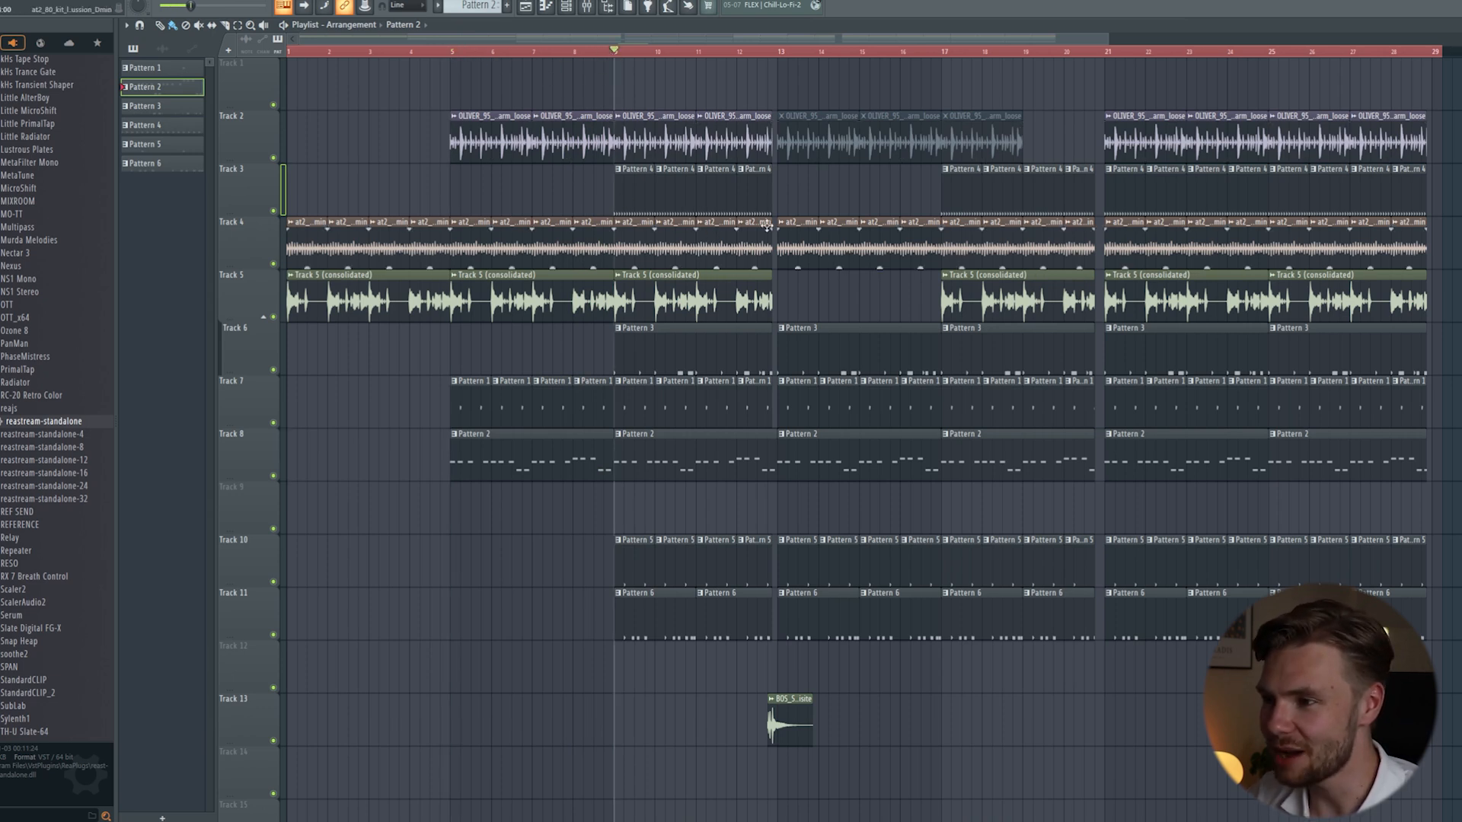
drag(1438, 93, 794, 664)
key(Delete)
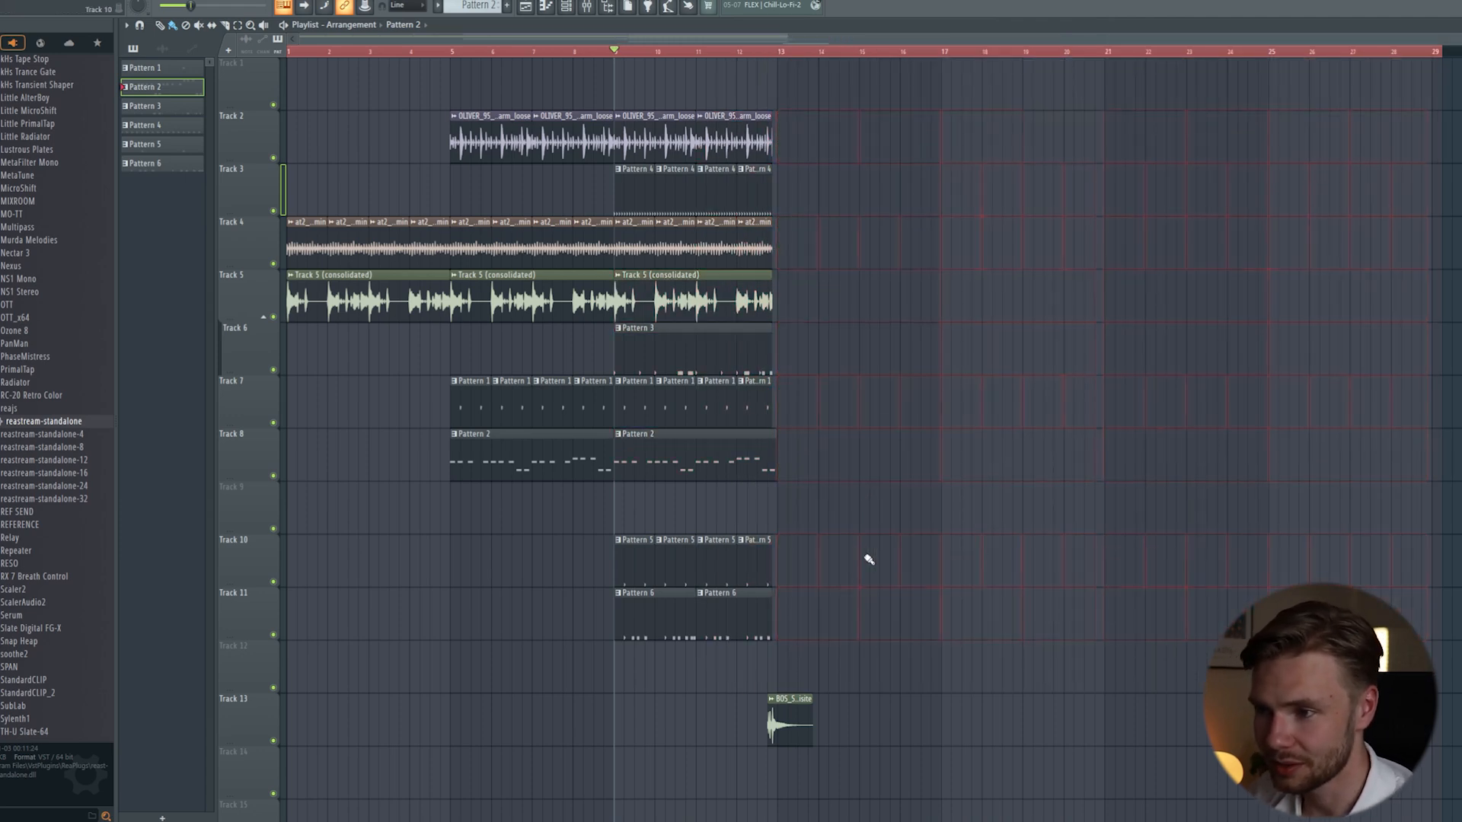
key(ctrl+z)
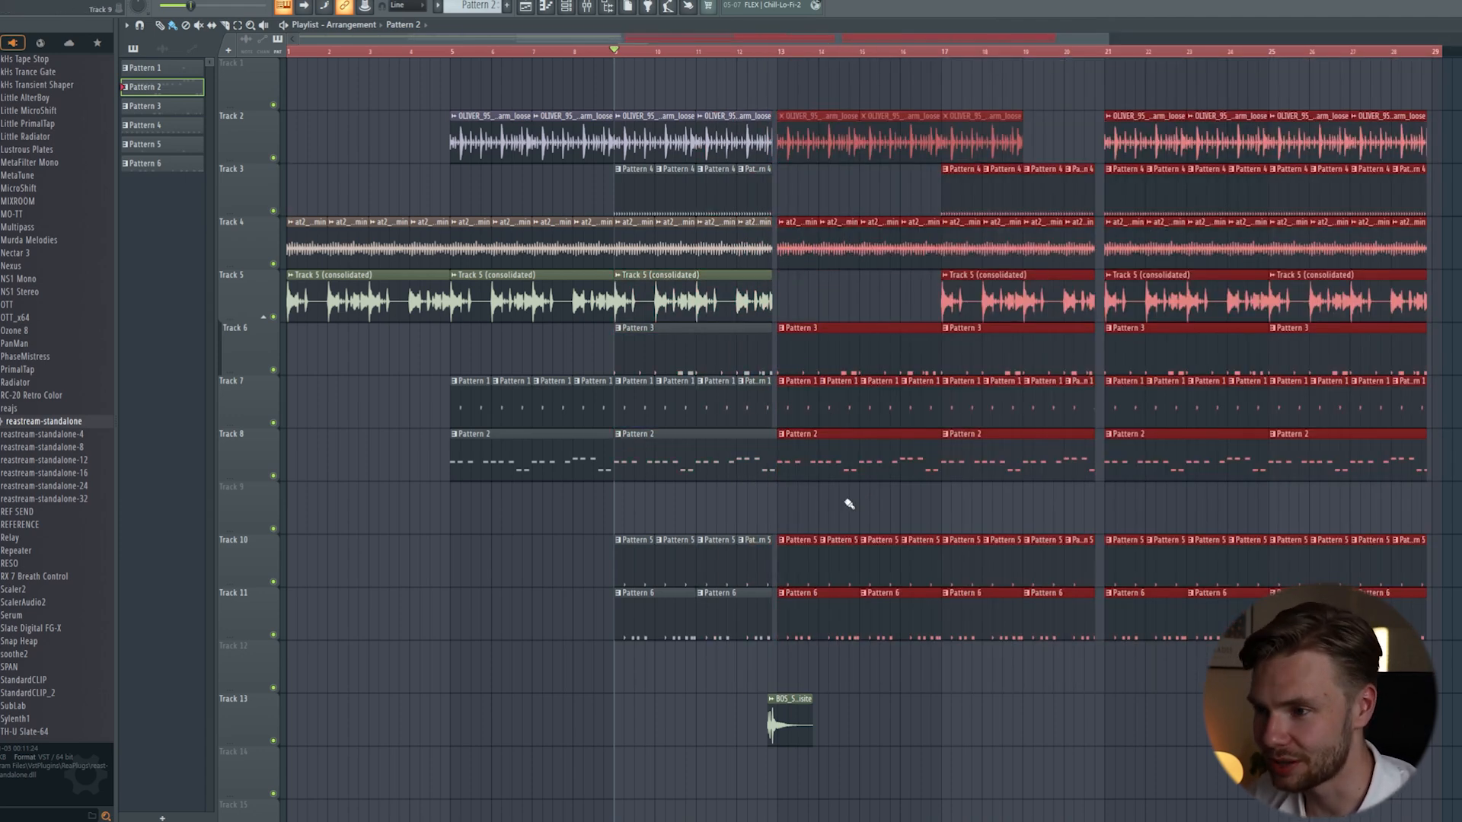
Step: Play the arrangement from bar 9 and open the BWZYSn_11 notes of Pattern 6 in the piano roll
key(space)
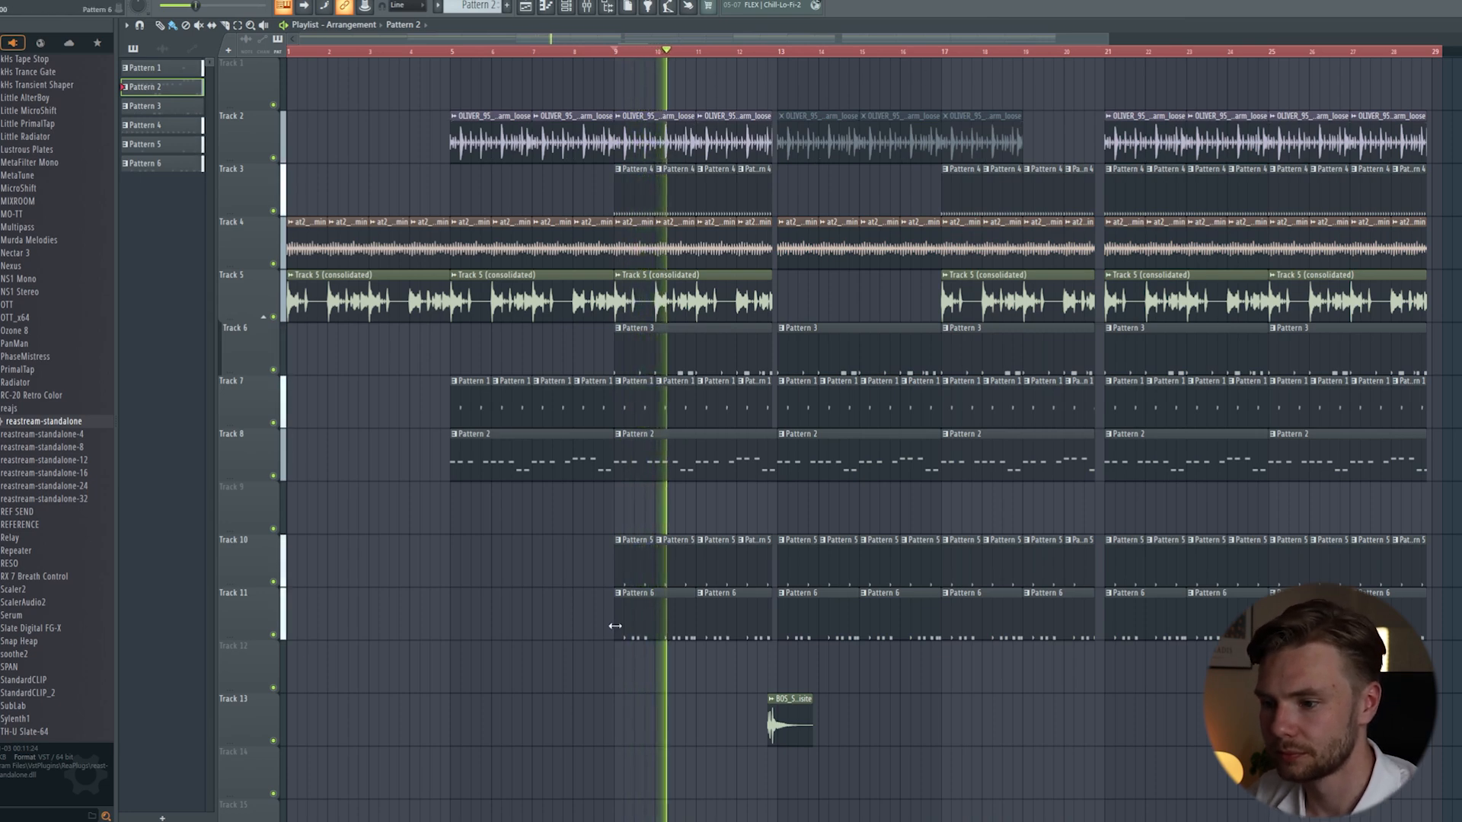
double_click(630, 625)
key(space)
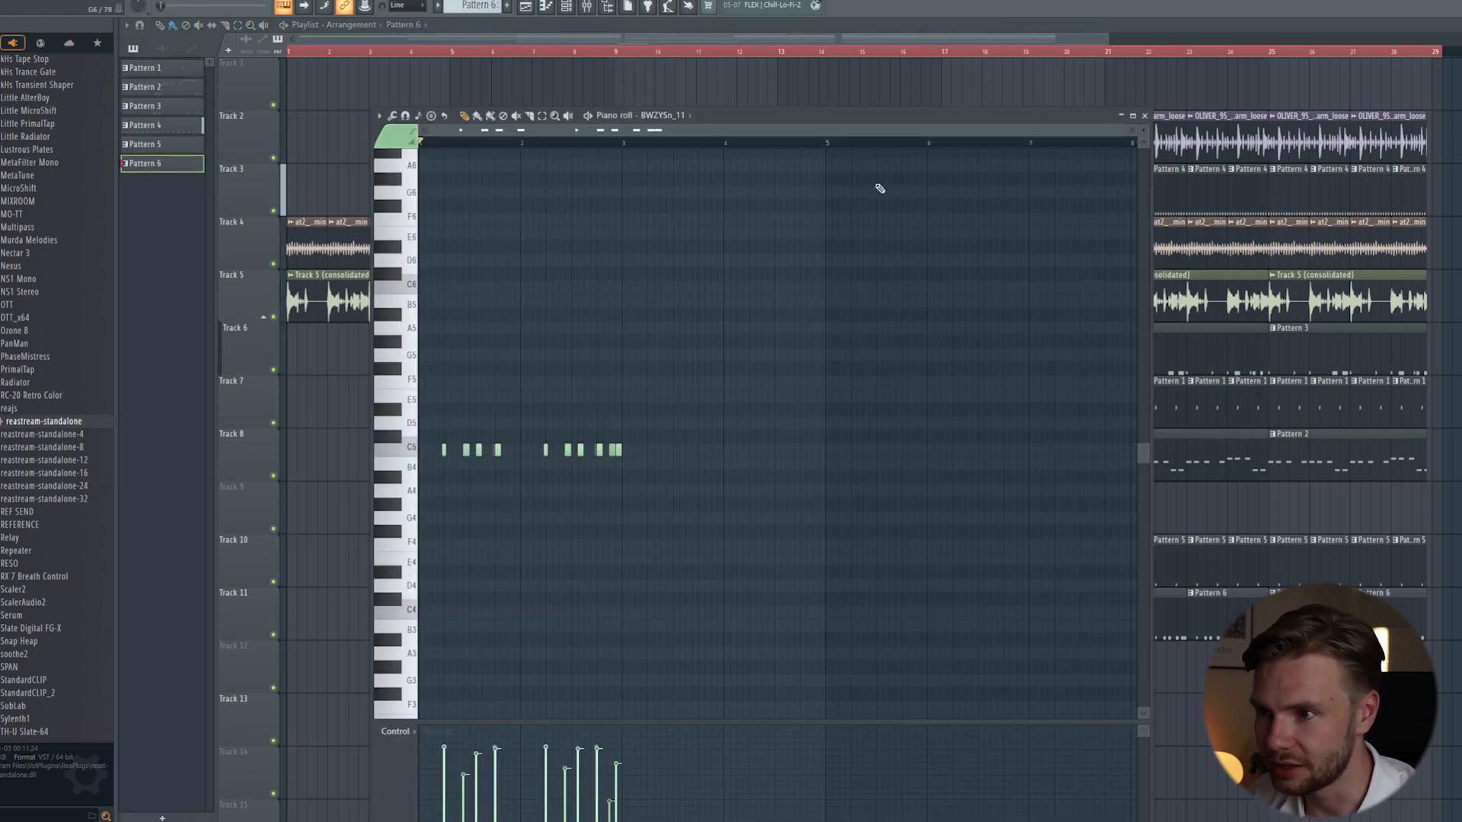
Step: Close the piano roll, play Pattern 6 while examining its steps in the channel rack, and return to the playlist
click(1145, 116)
key(F6)
key(space)
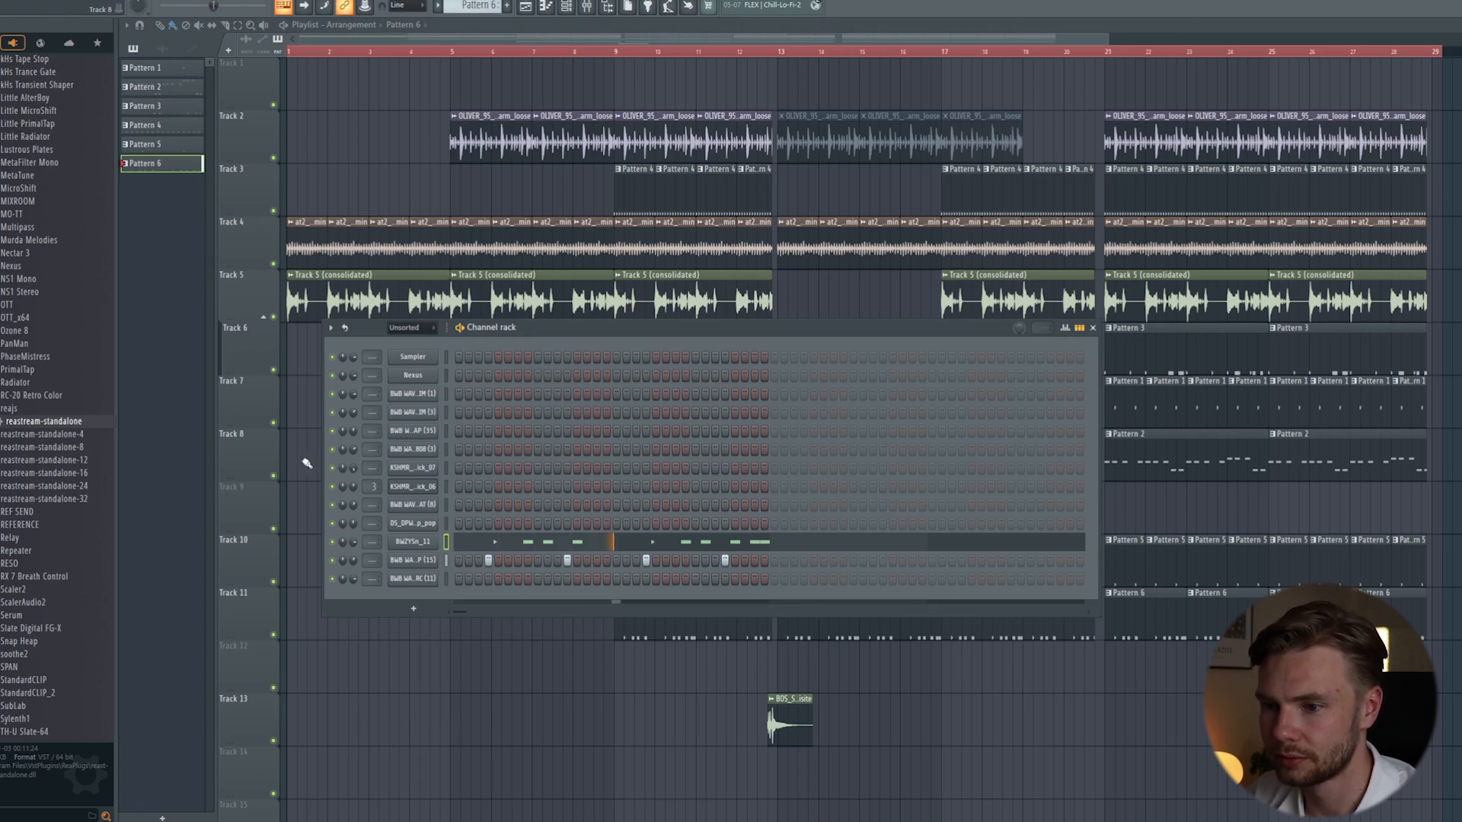
key(F6)
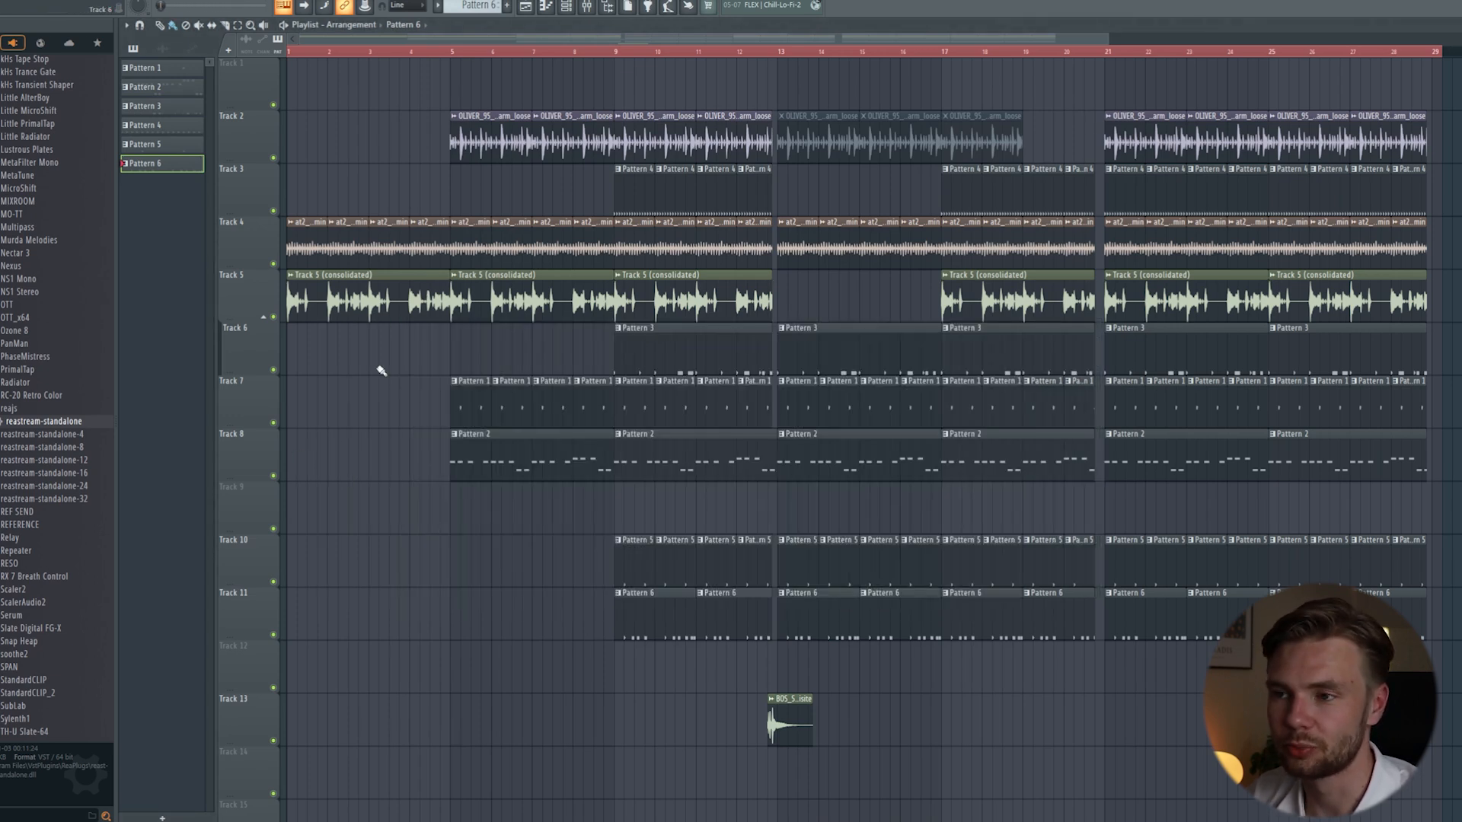
Step: Play the arrangement from bar 4, marking out all the clips from bar 13 onward and clearing that selection
click(443, 52)
click(410, 51)
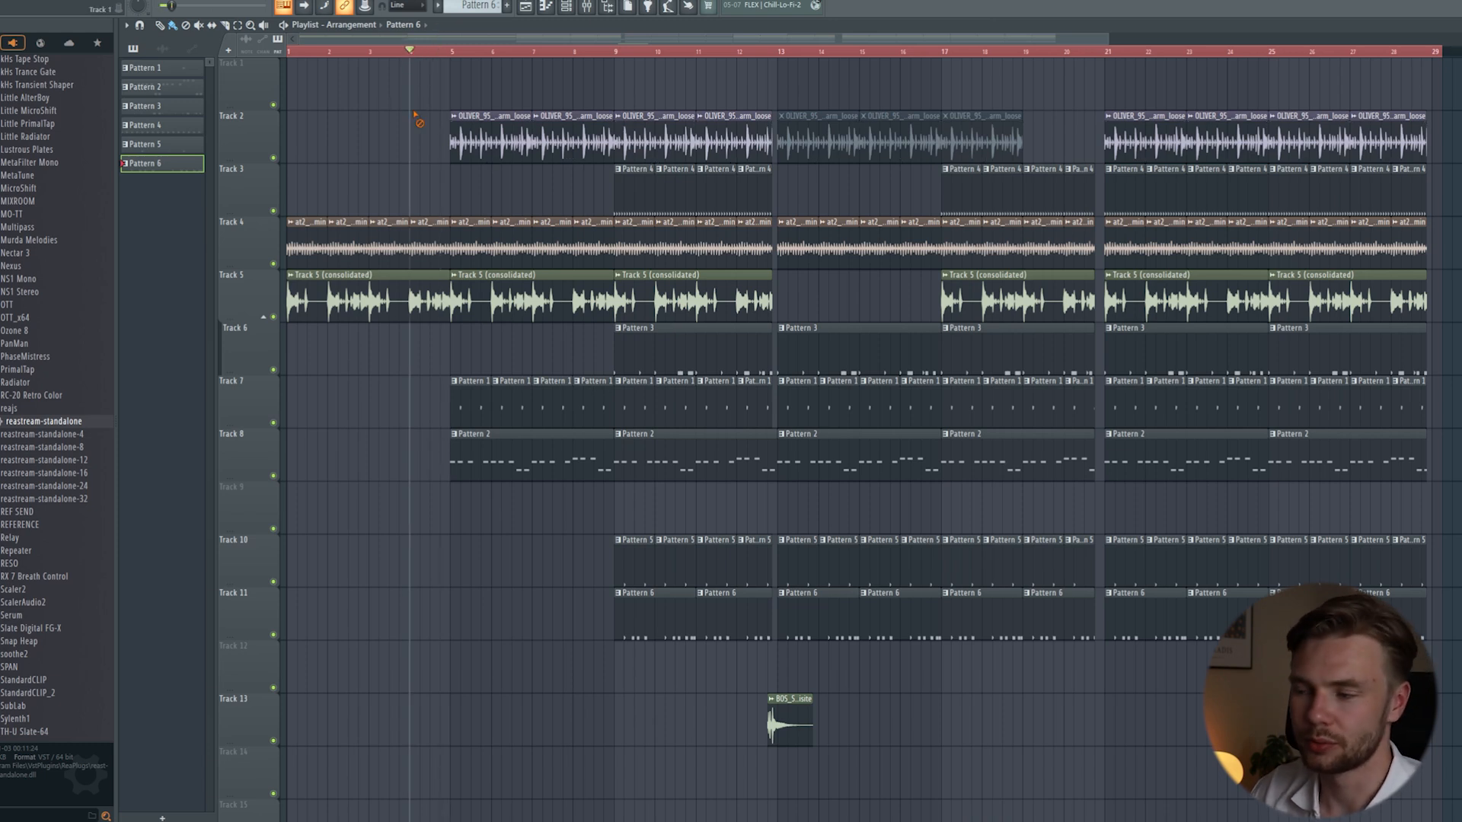
key(space)
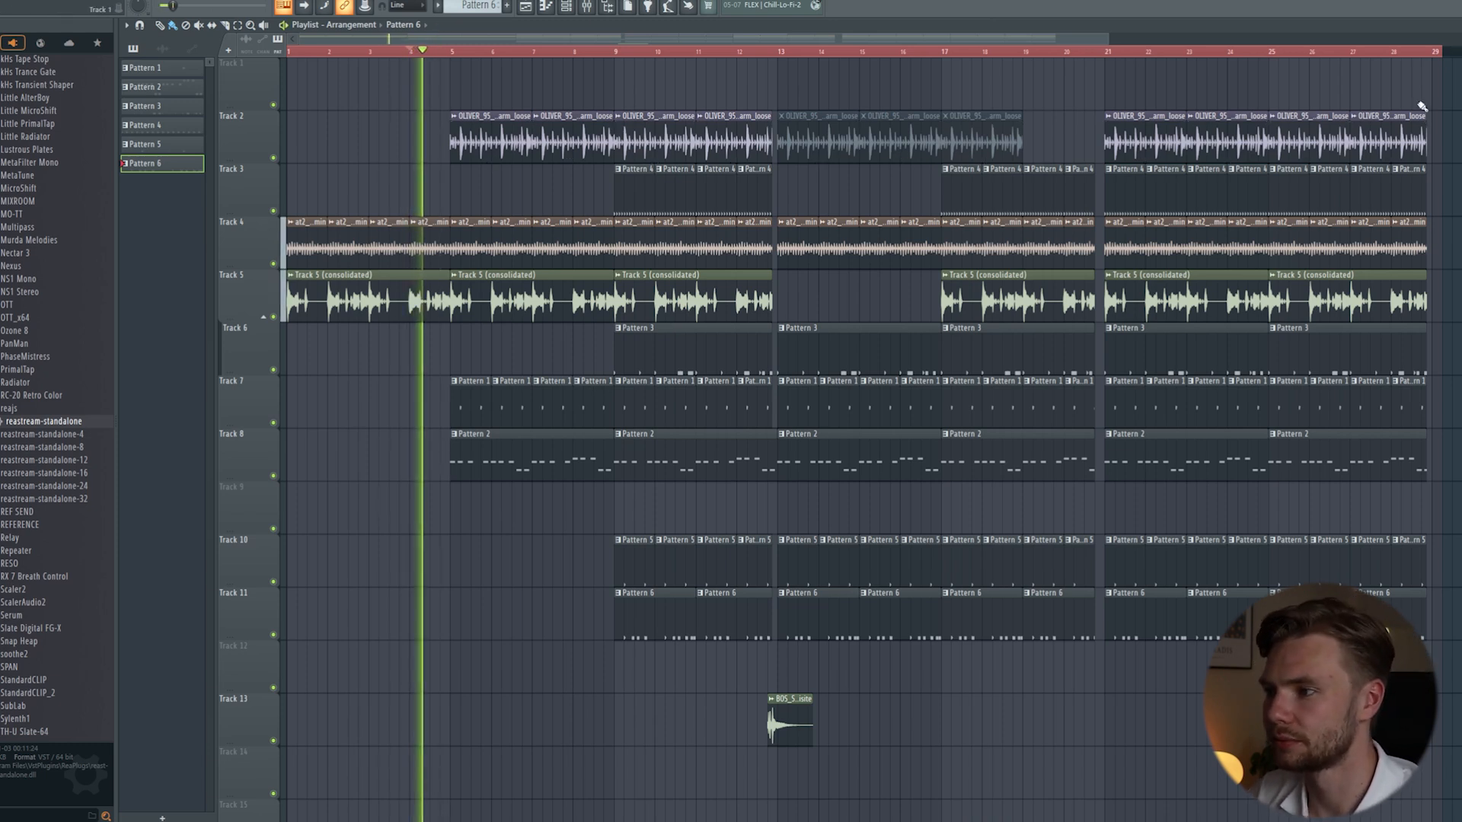
drag(1458, 59, 813, 659)
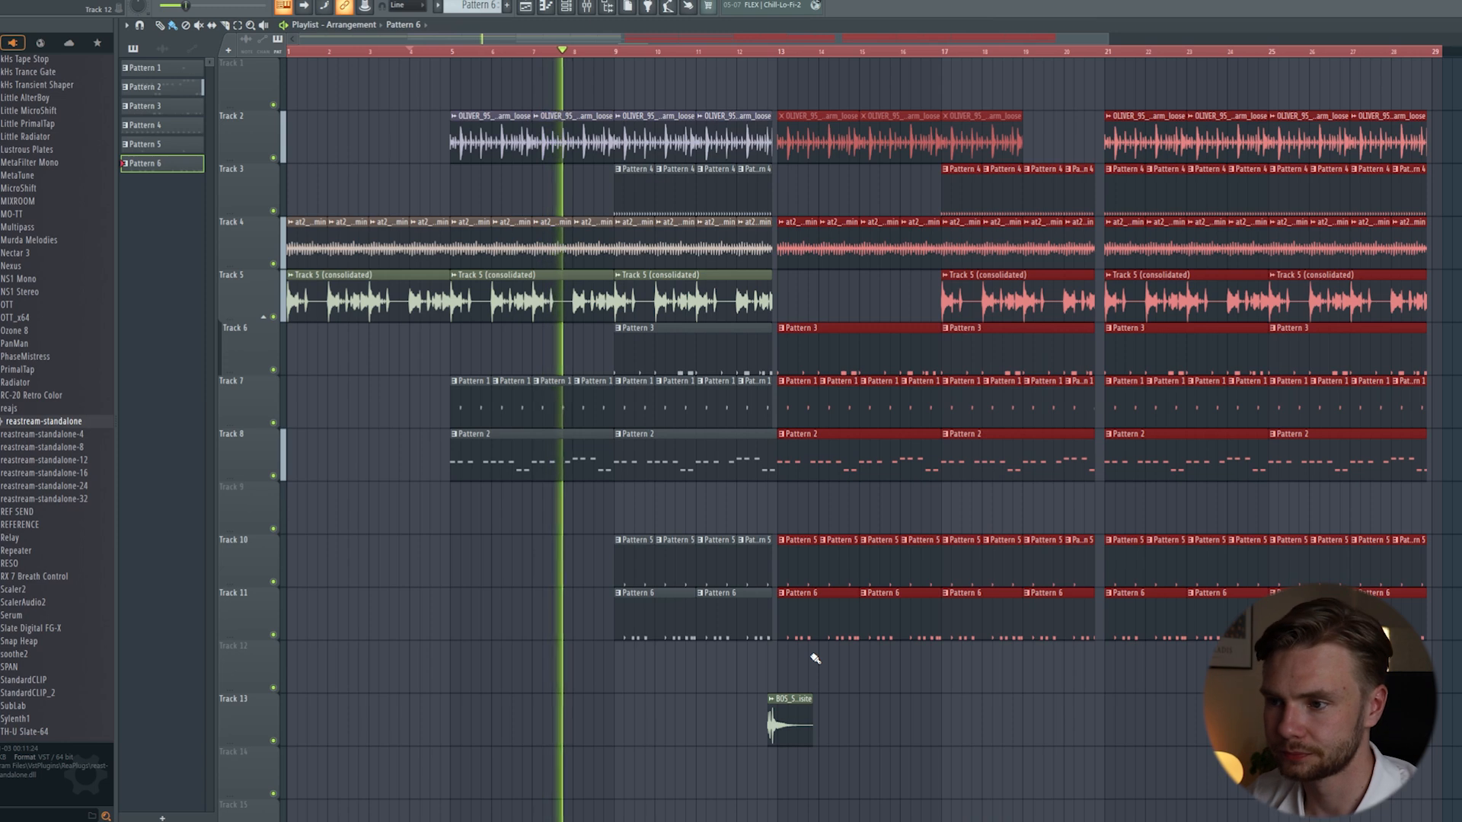
click(587, 558)
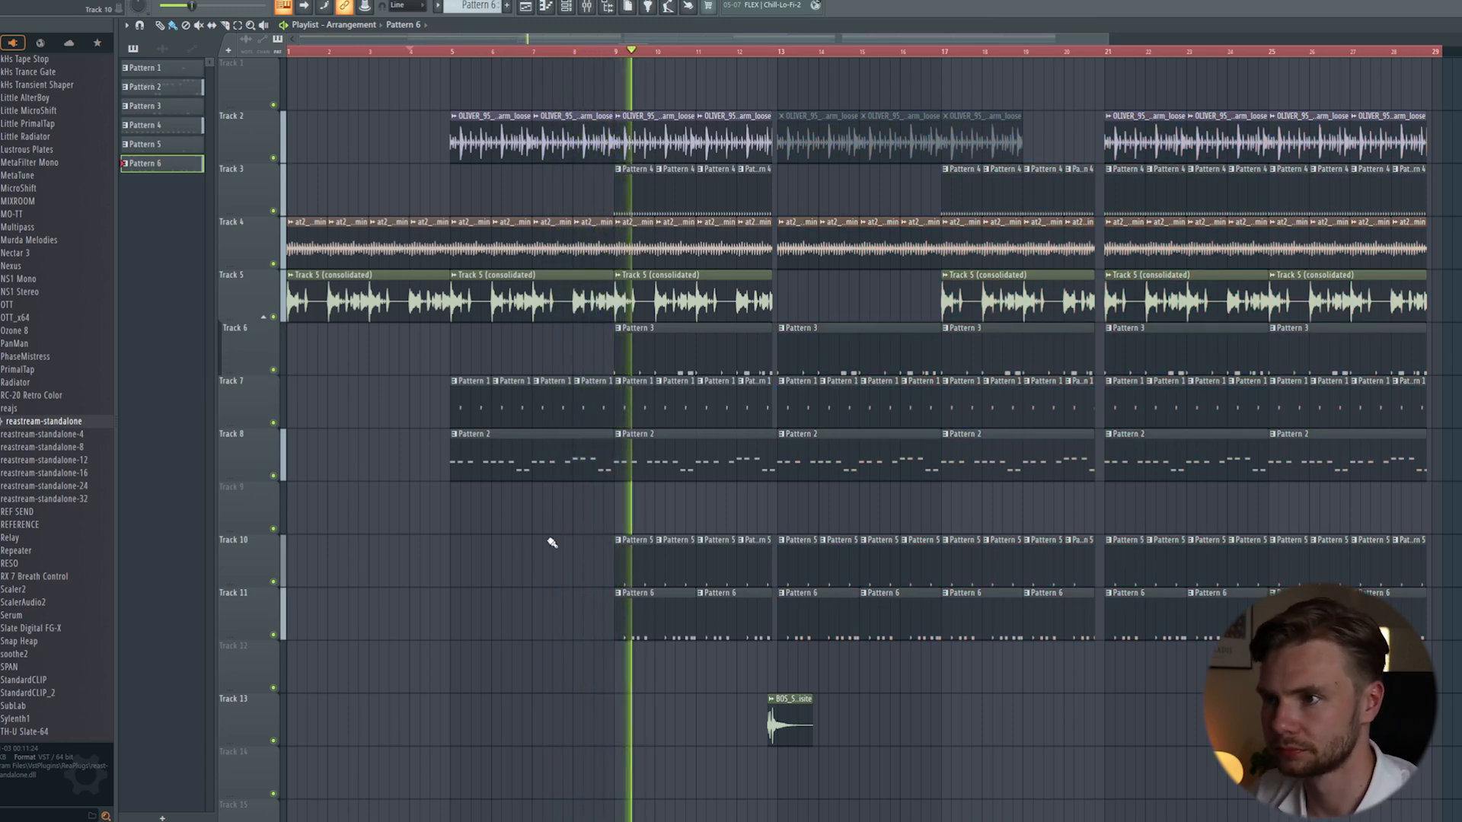
Step: Fill the gap on Track 5 with a copy of the Track 5 (consolidated) audio clip starting at bar 13
scroll(1143, 88, down, 2)
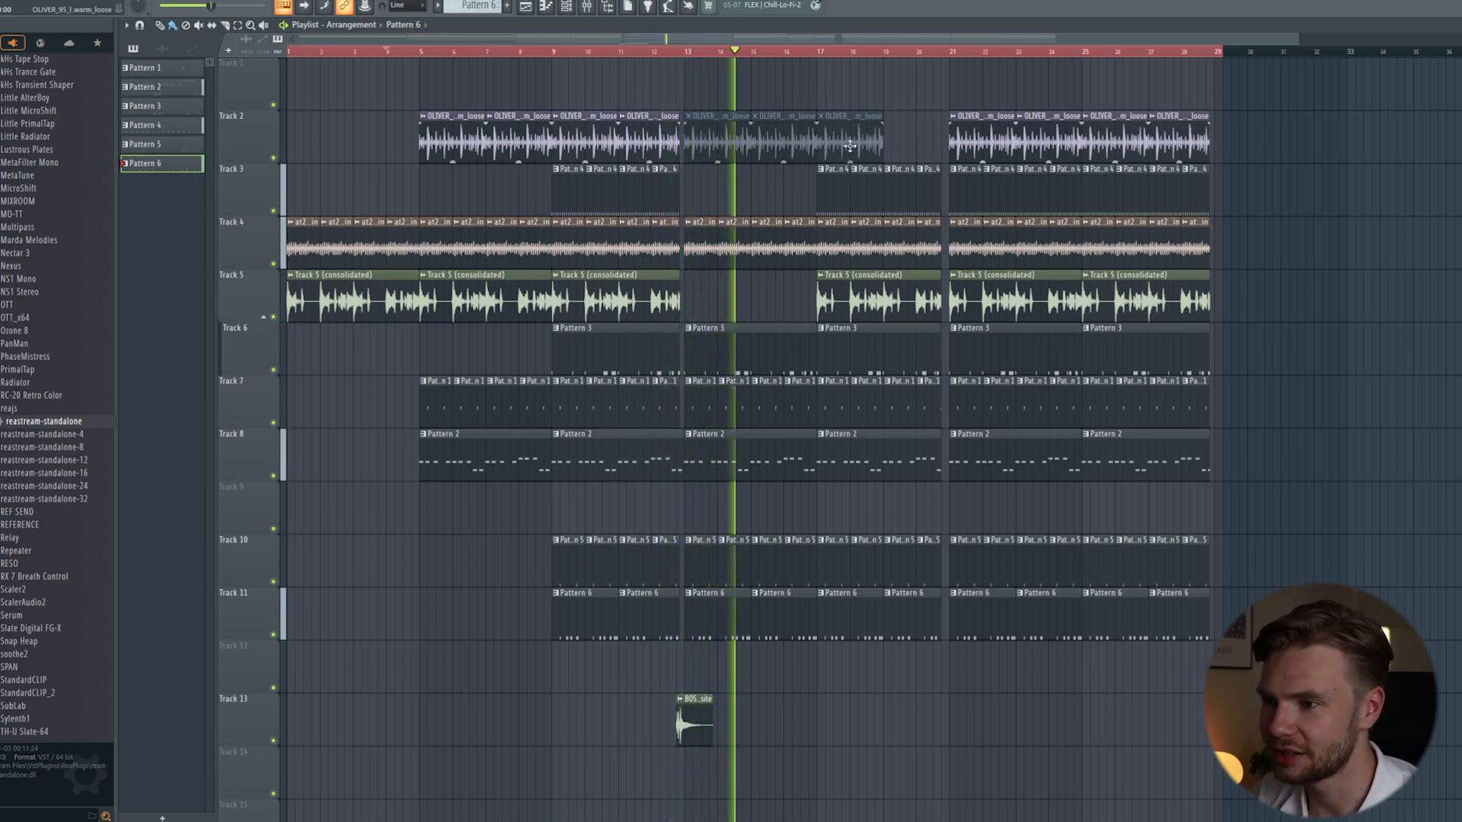
click(657, 294)
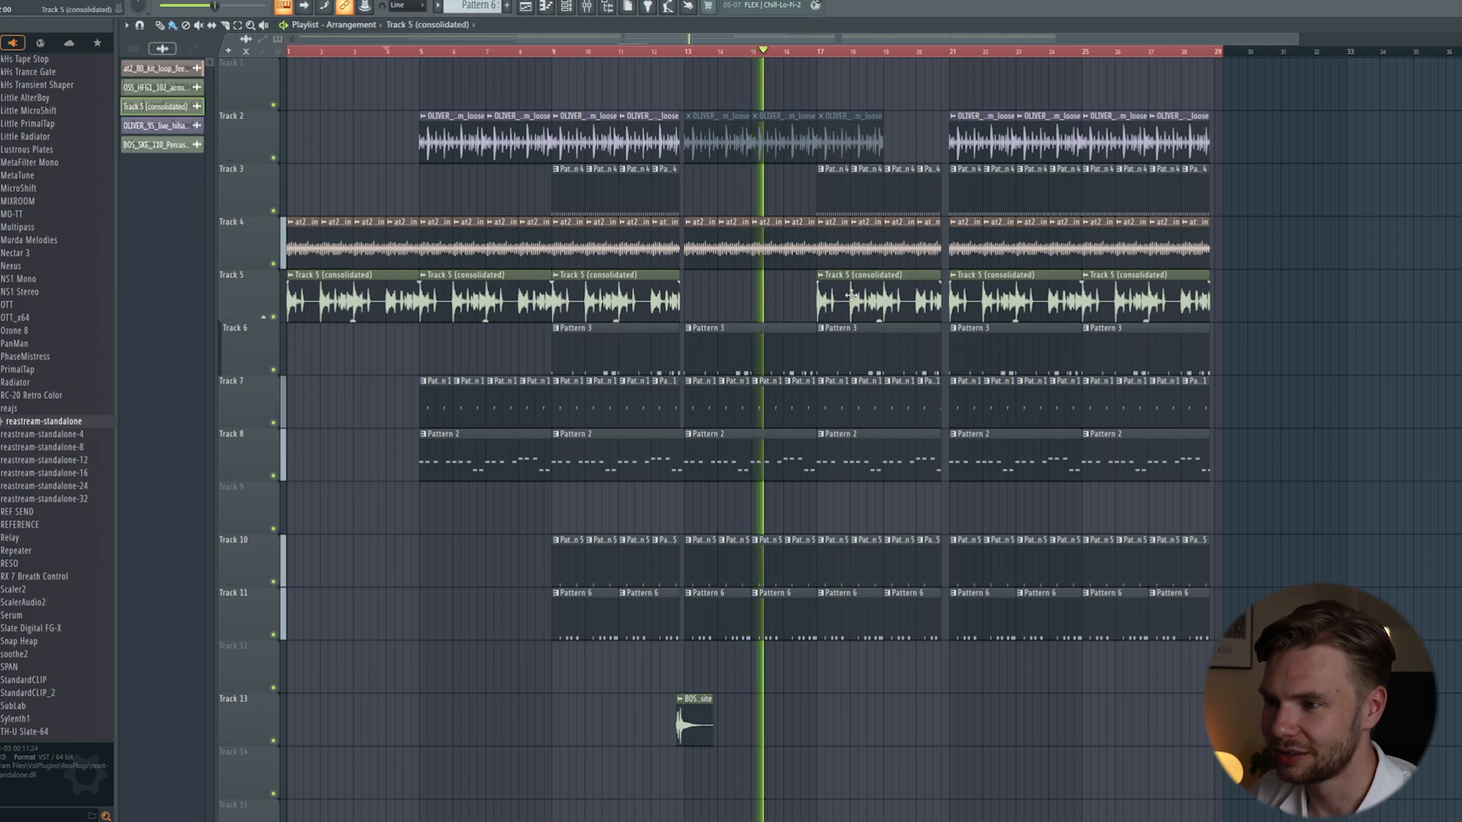
click(685, 294)
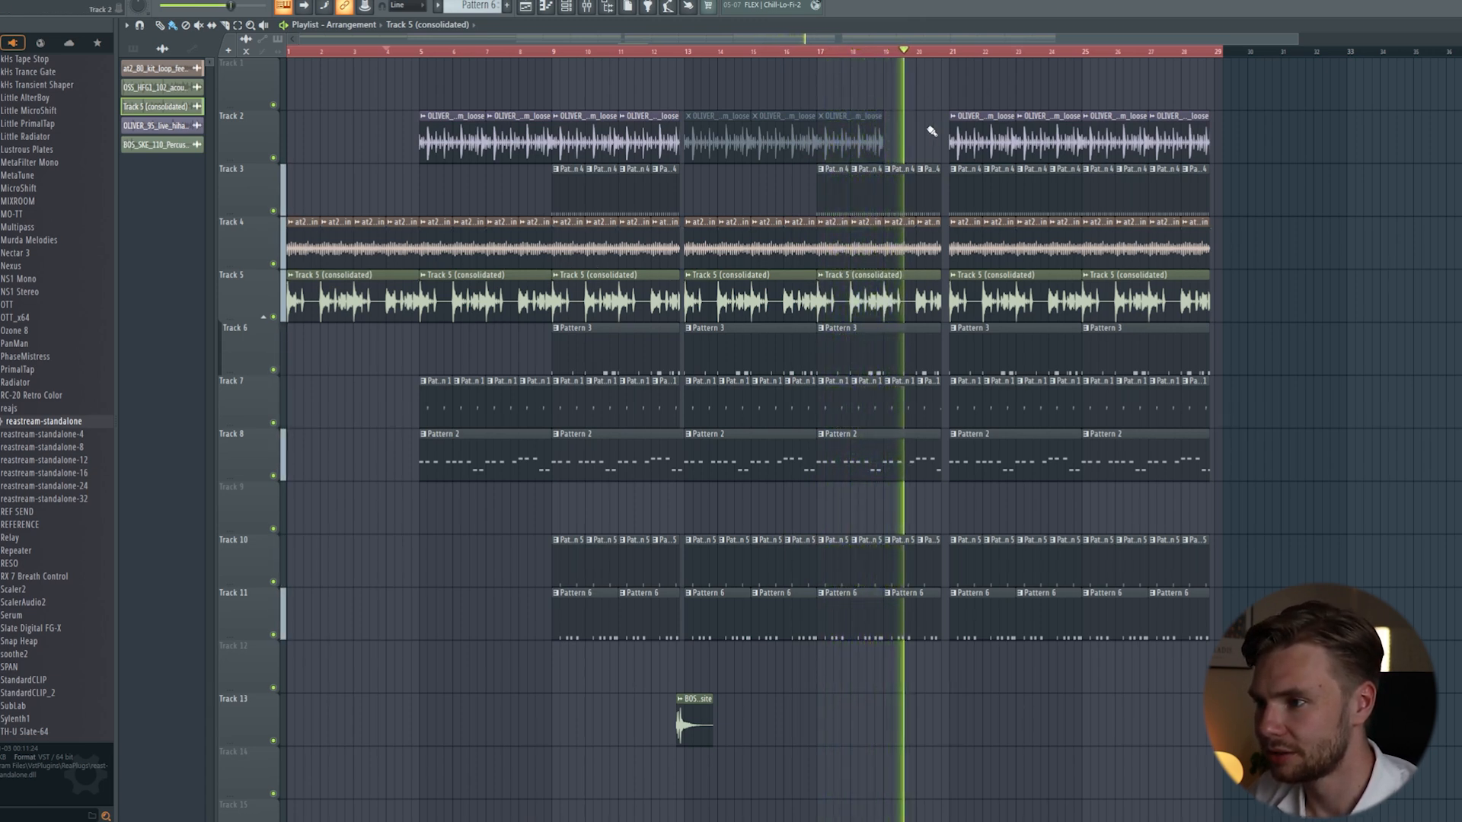
Step: Delete the Pattern 4 clip at bar 20 on Track 3 and set the playback start back to bar 4
right_click(930, 171)
drag(941, 347, 932, 453)
ctrl+click(935, 497)
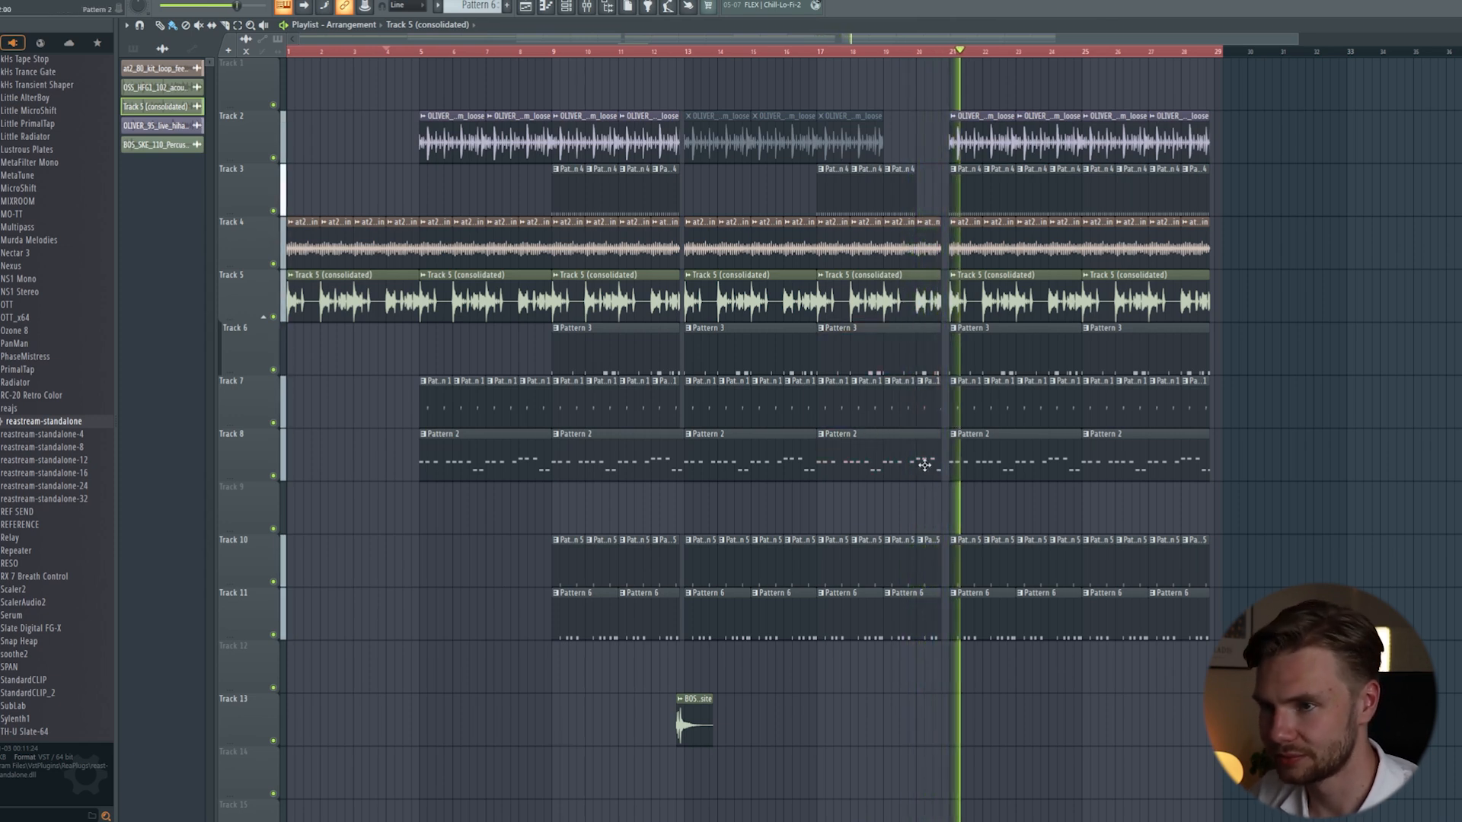
click(385, 52)
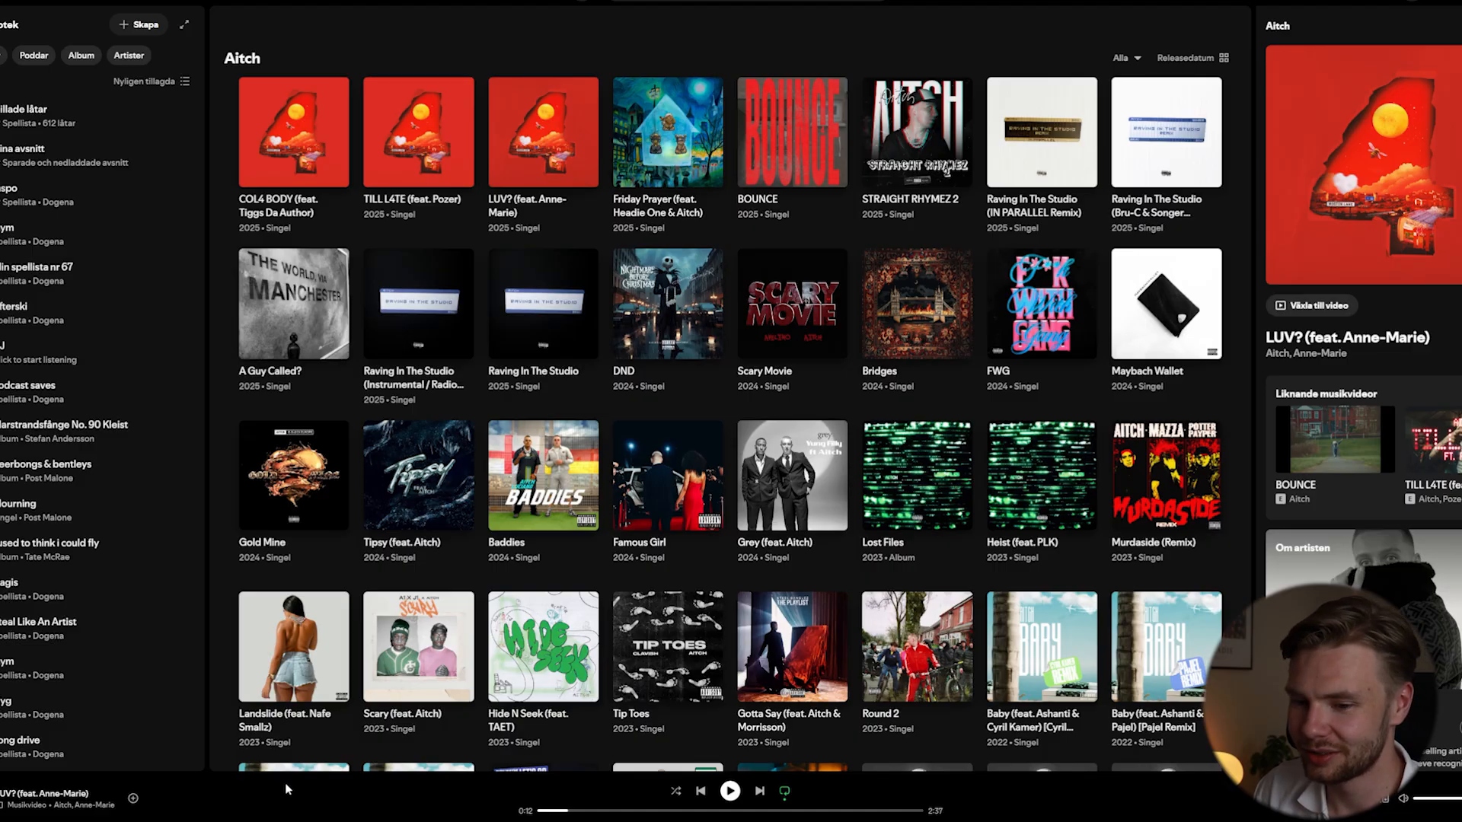
Step: Switch to Spotify, open Aitch's single LUV? (feat. Anne-Marie) and select its track
click(60, 795)
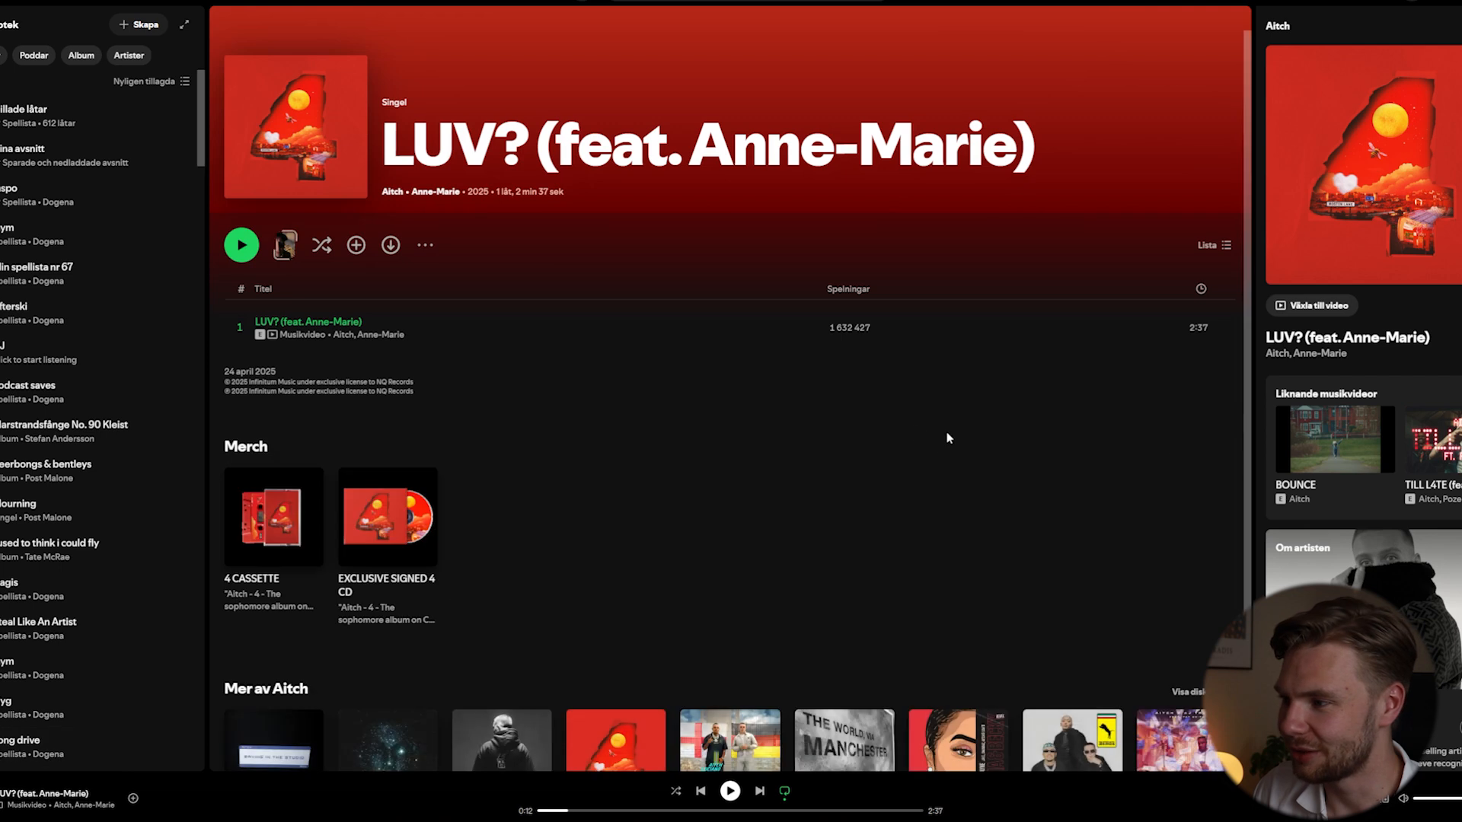
click(658, 328)
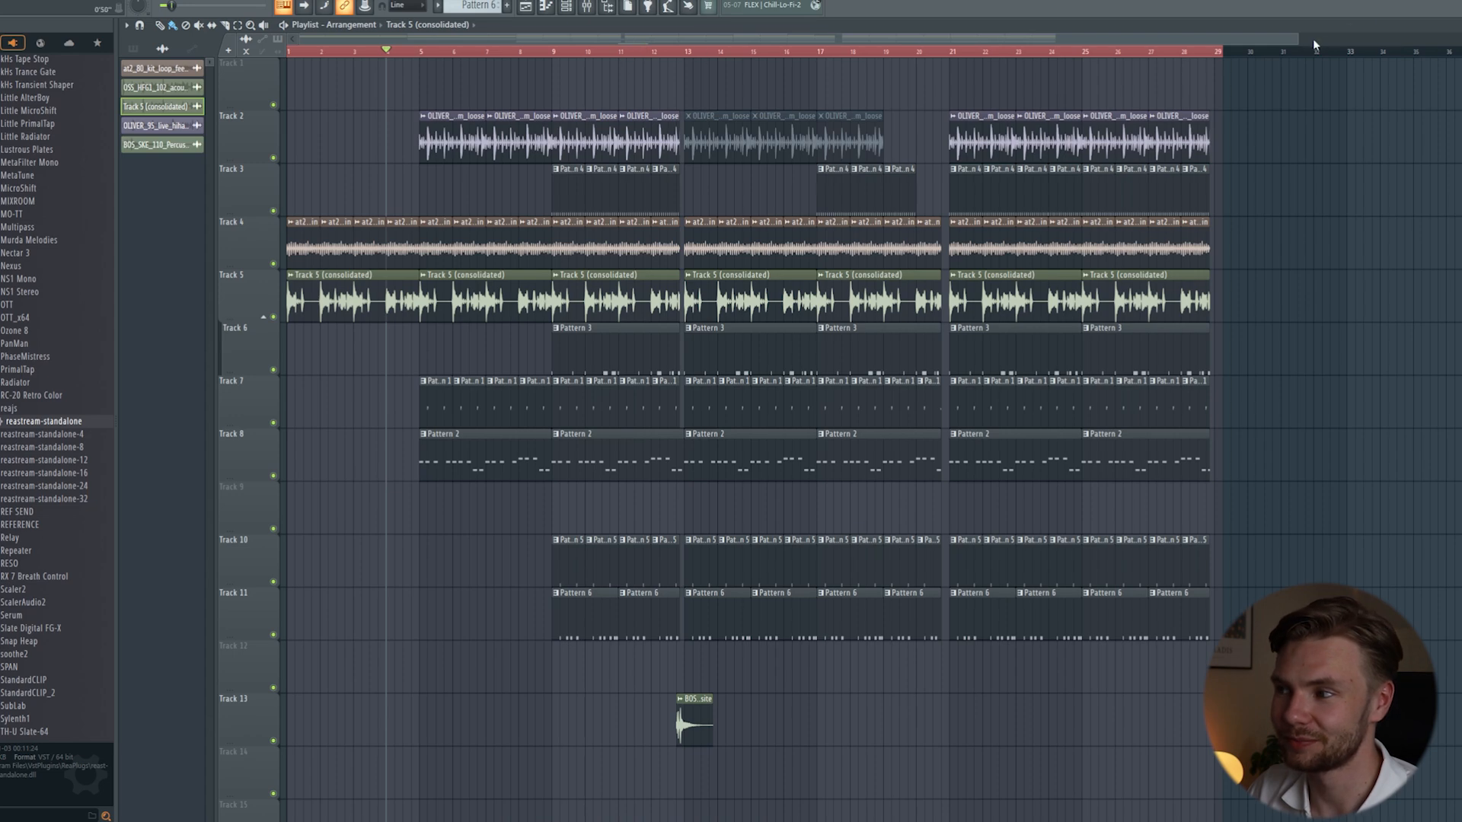
Step: Switch back to FL Studio and play the arrangement from bar 4
drag(1300, 40, 948, 41)
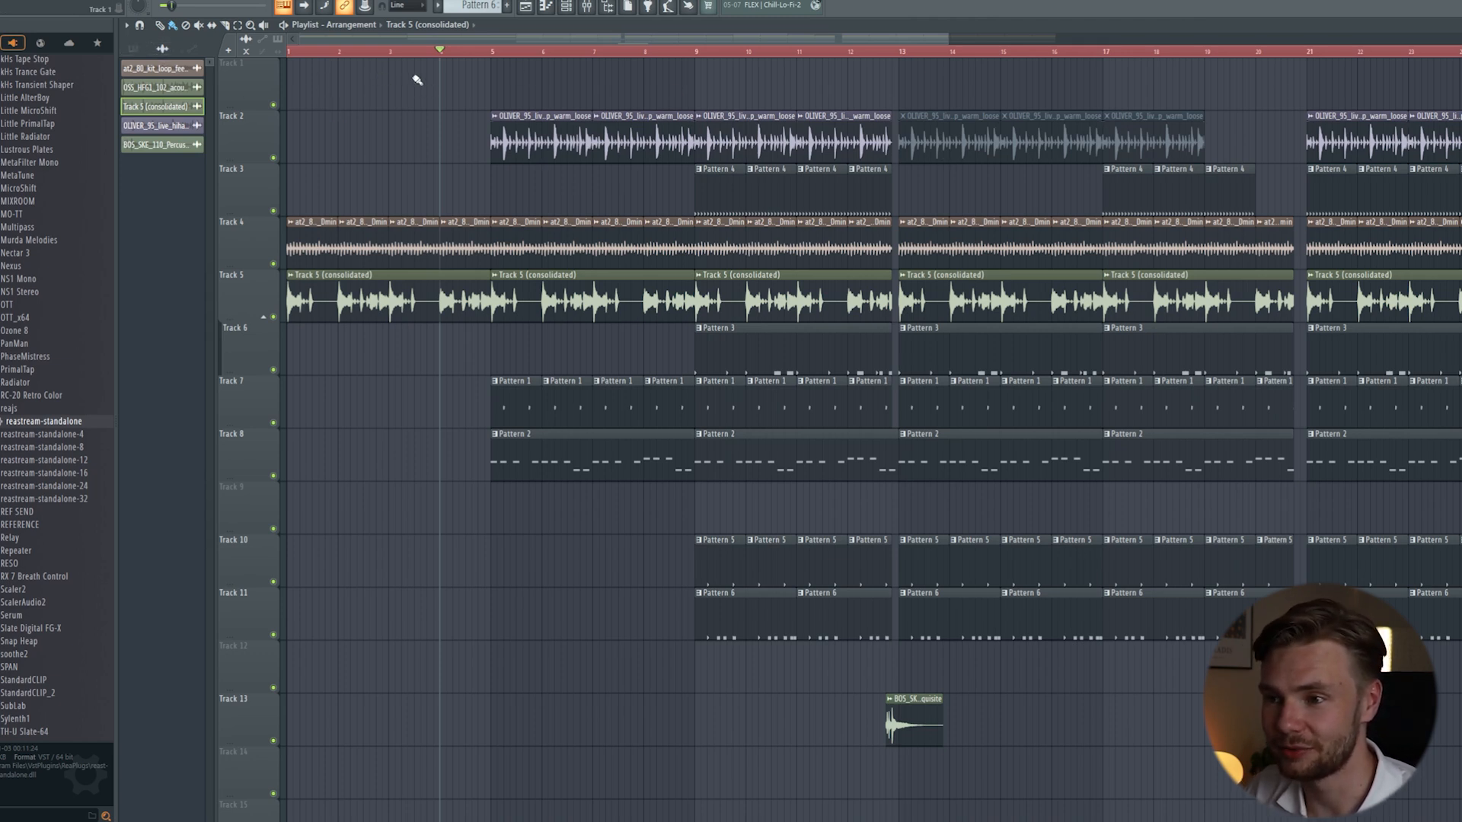
key(space)
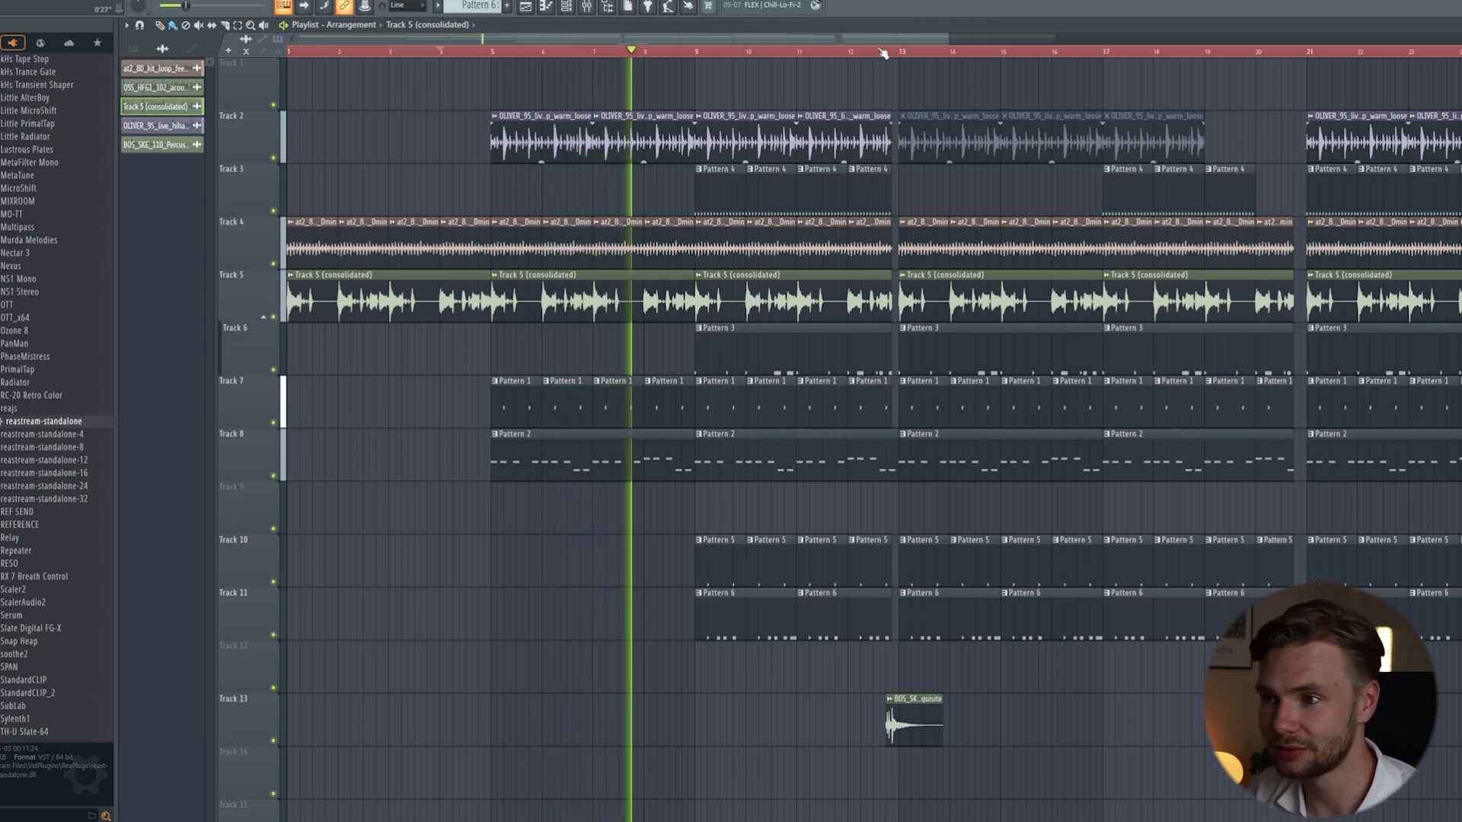
mouse_move(943, 39)
mouse_down()
mouse_move(829, 39)
mouse_move(845, 41)
mouse_up()
key(space)
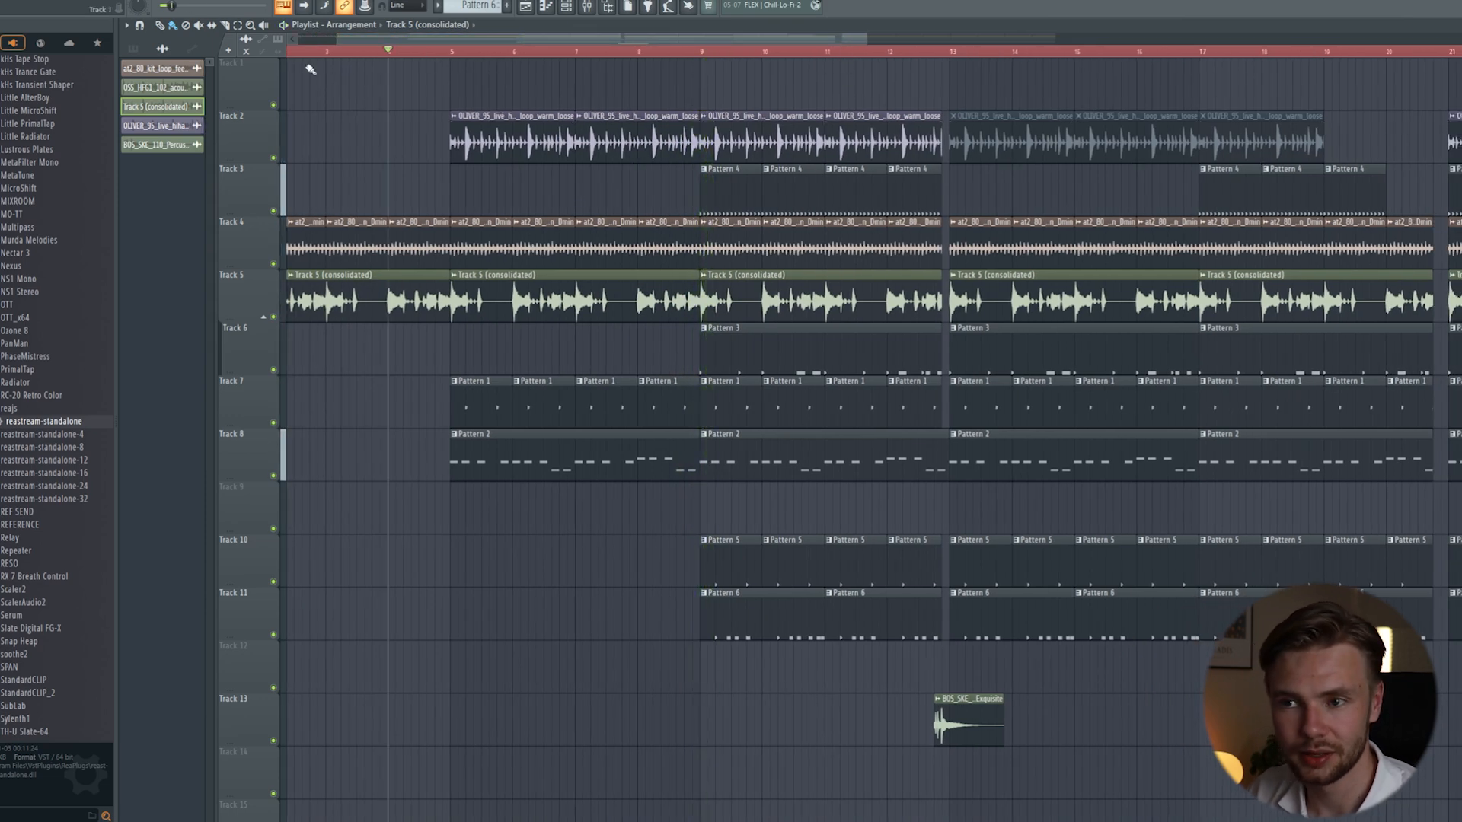
Step: Shift all the playlist clips up one track and select the Pattern 5 and Pattern 6 clips on Tracks 9 and 10
drag(337, 38, 296, 38)
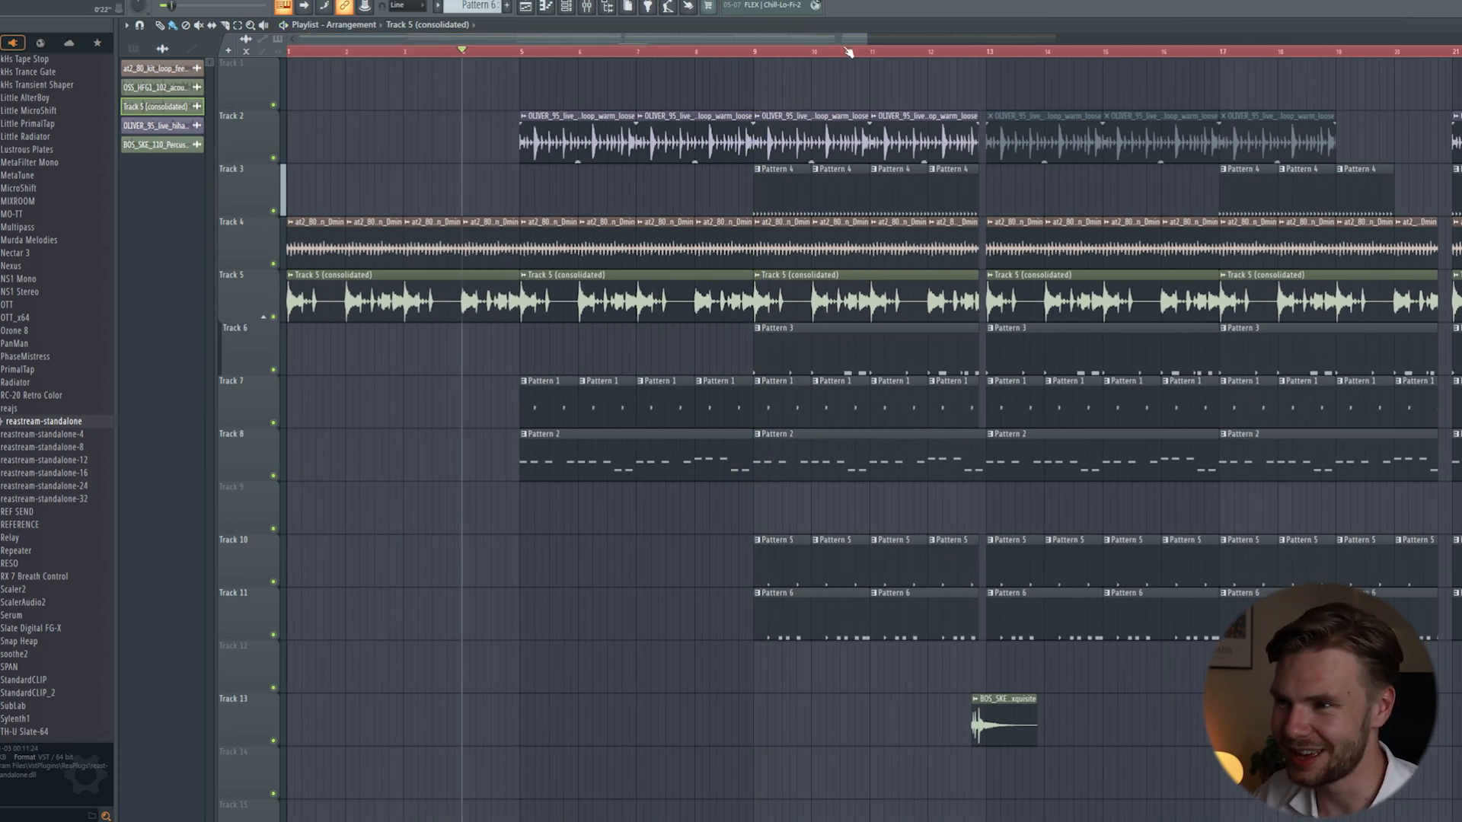
drag(866, 42, 982, 83)
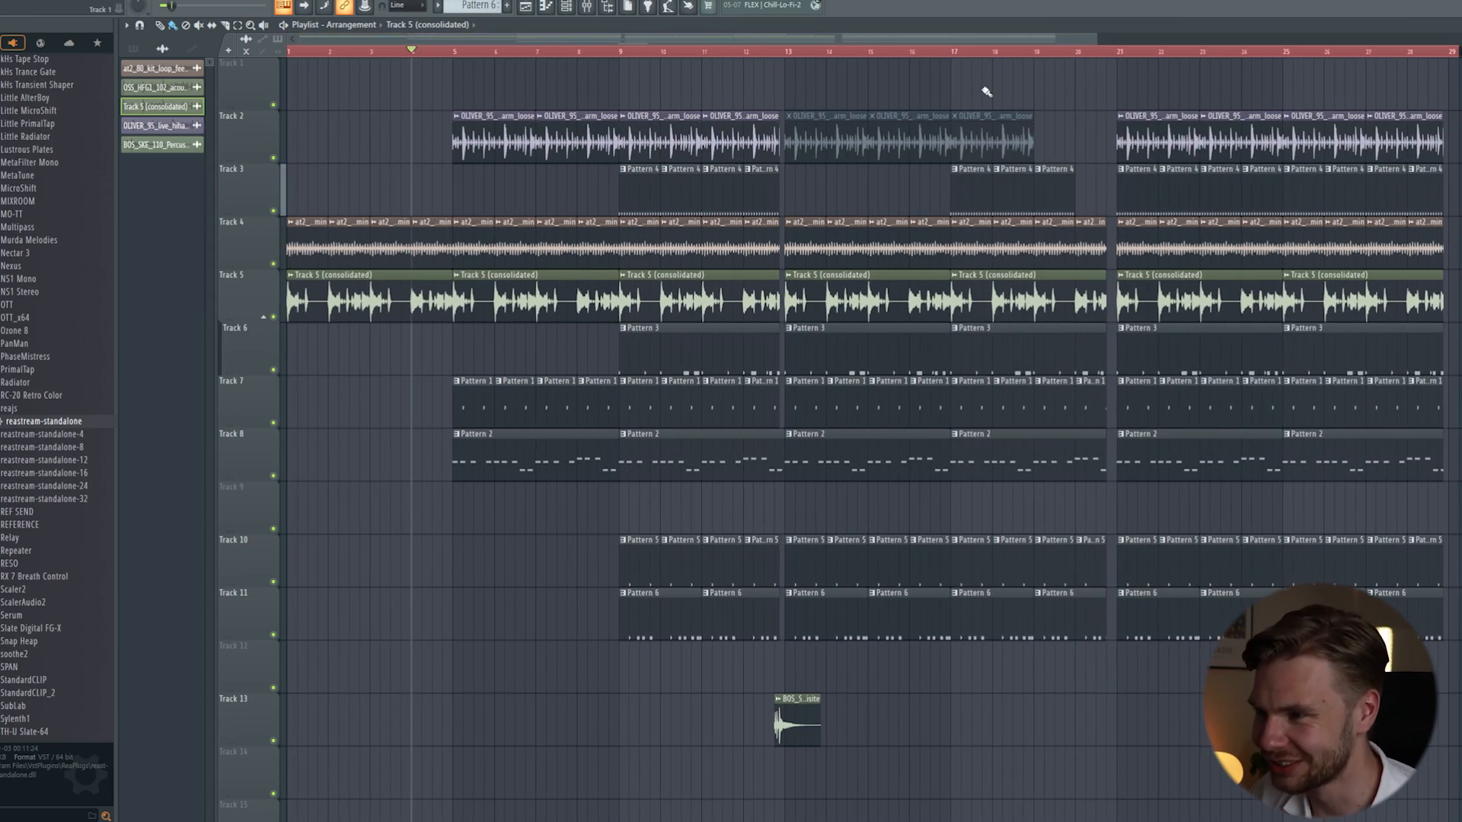
scroll(303, 394, down, 1)
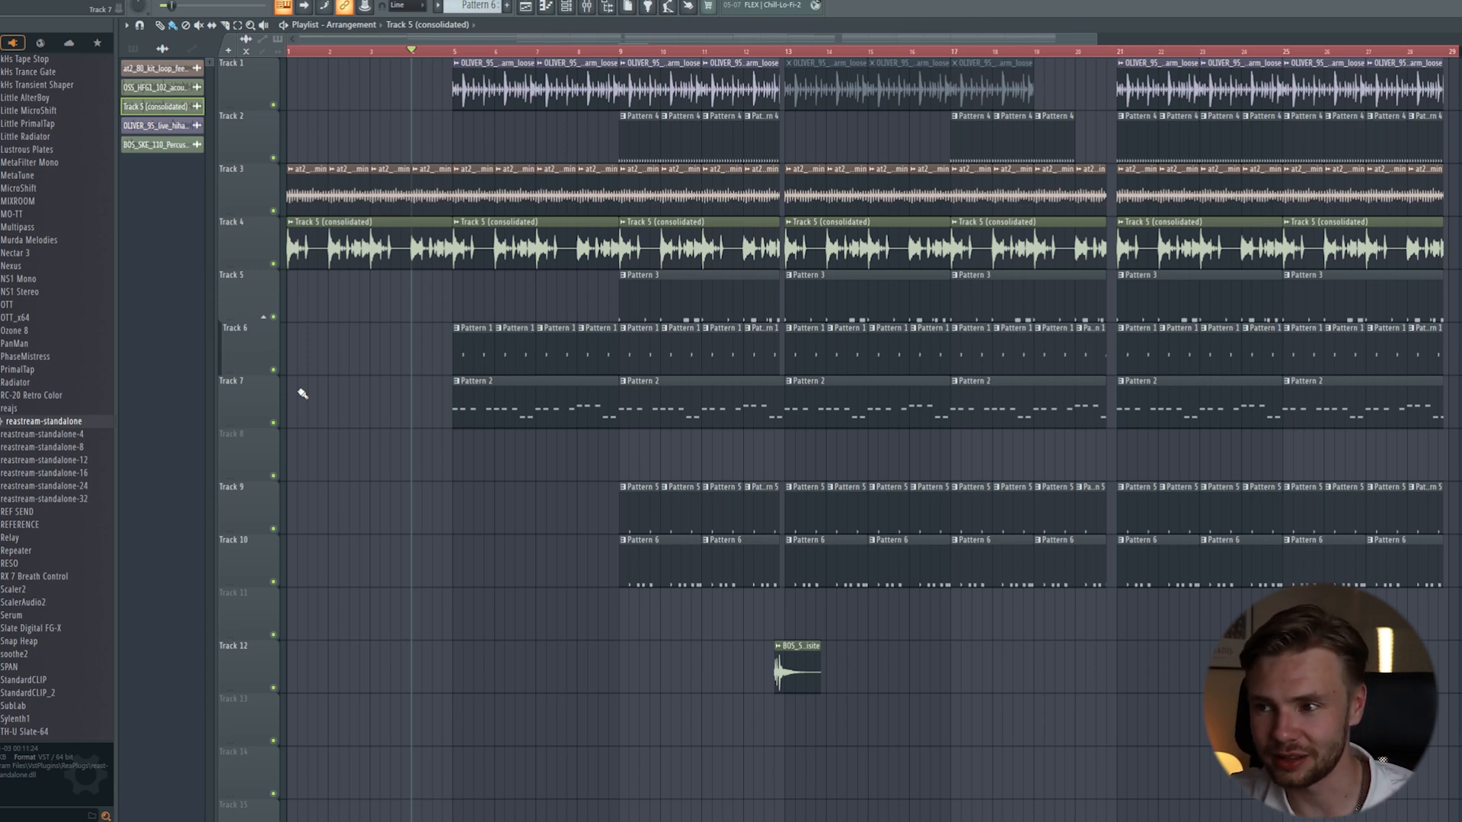
drag(539, 483, 1318, 545)
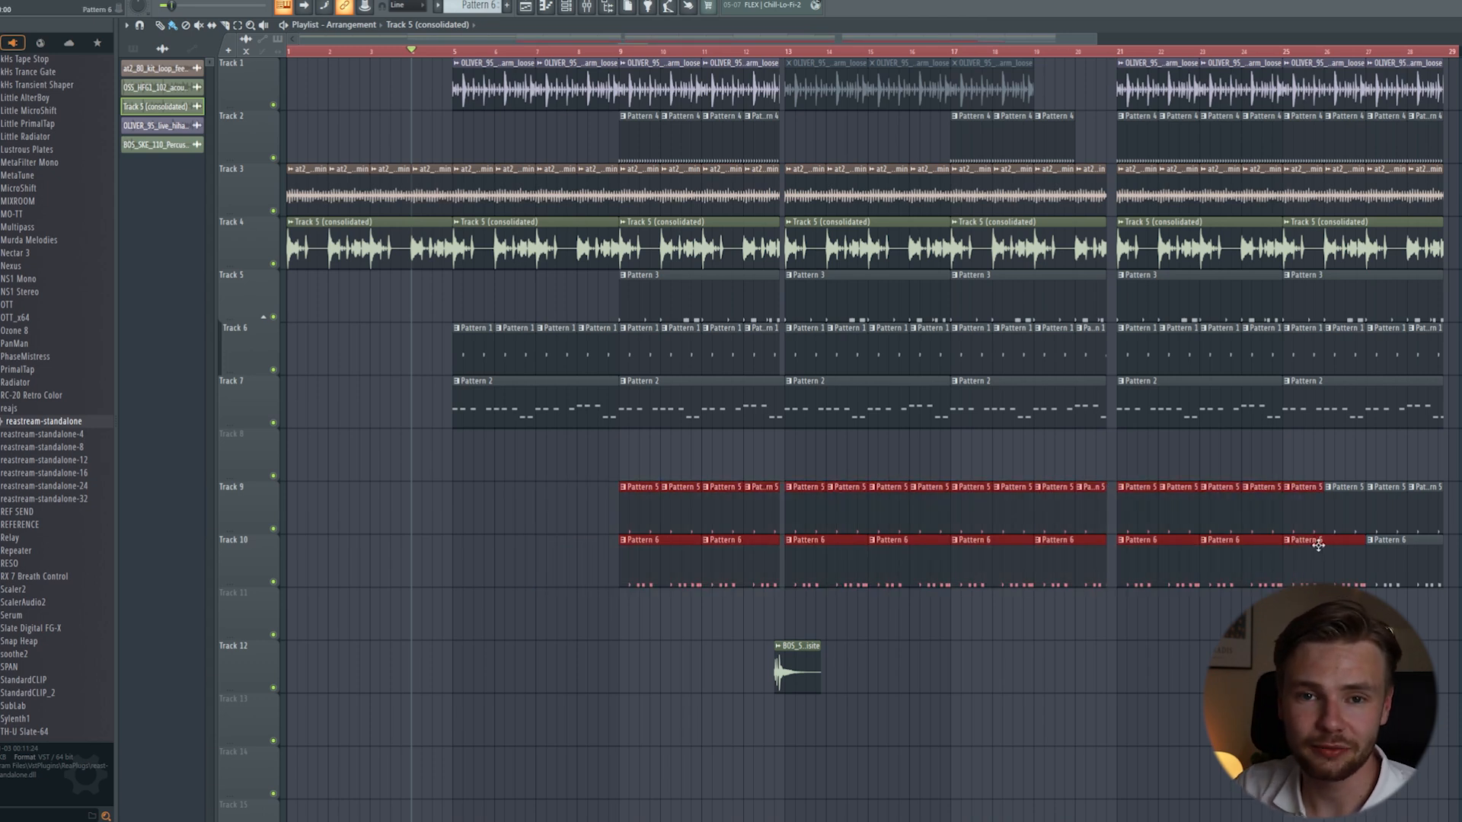